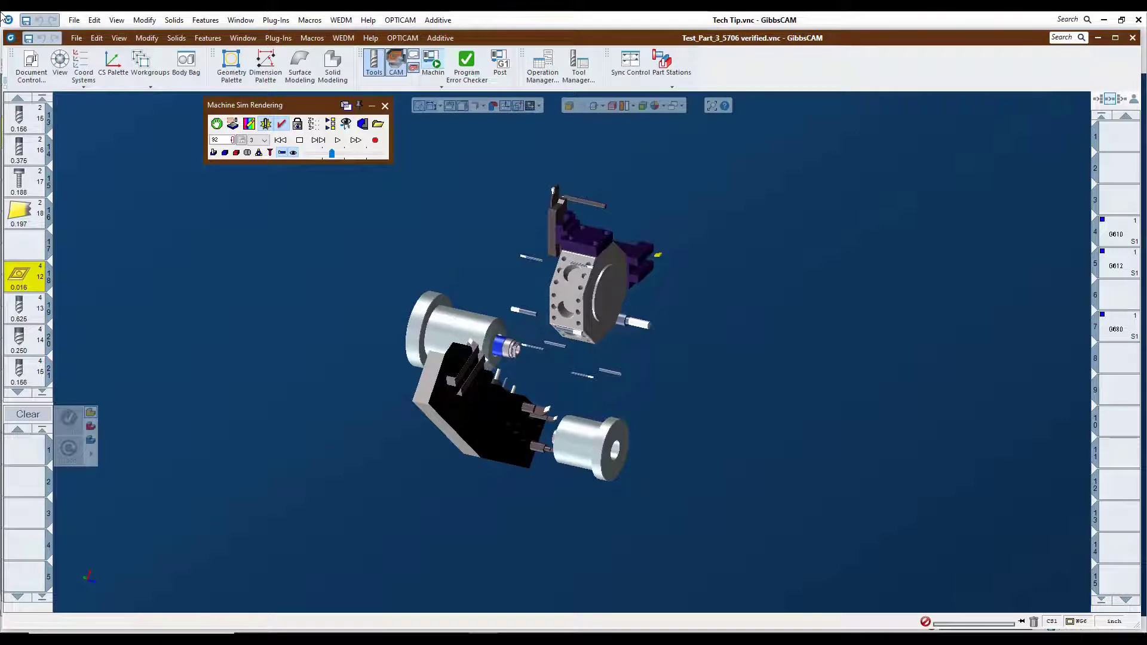
Close 'Test_Part_3_5706 verified.vnc' without saving changes, returning to Tech Tip.vnc
click(1132, 37)
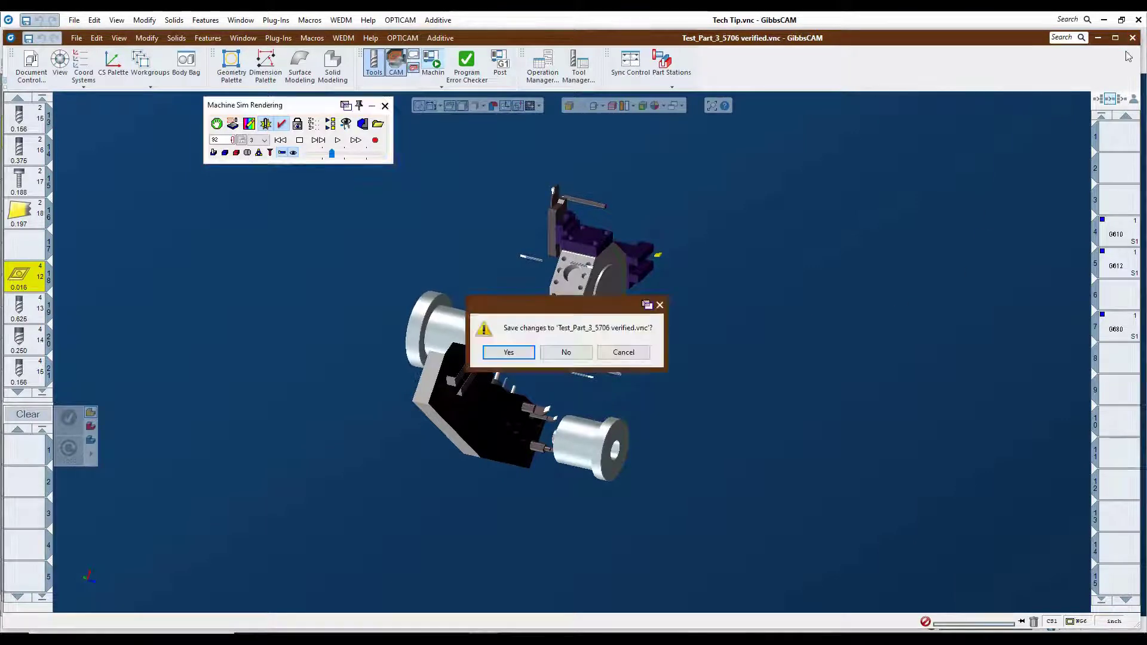
click(557, 352)
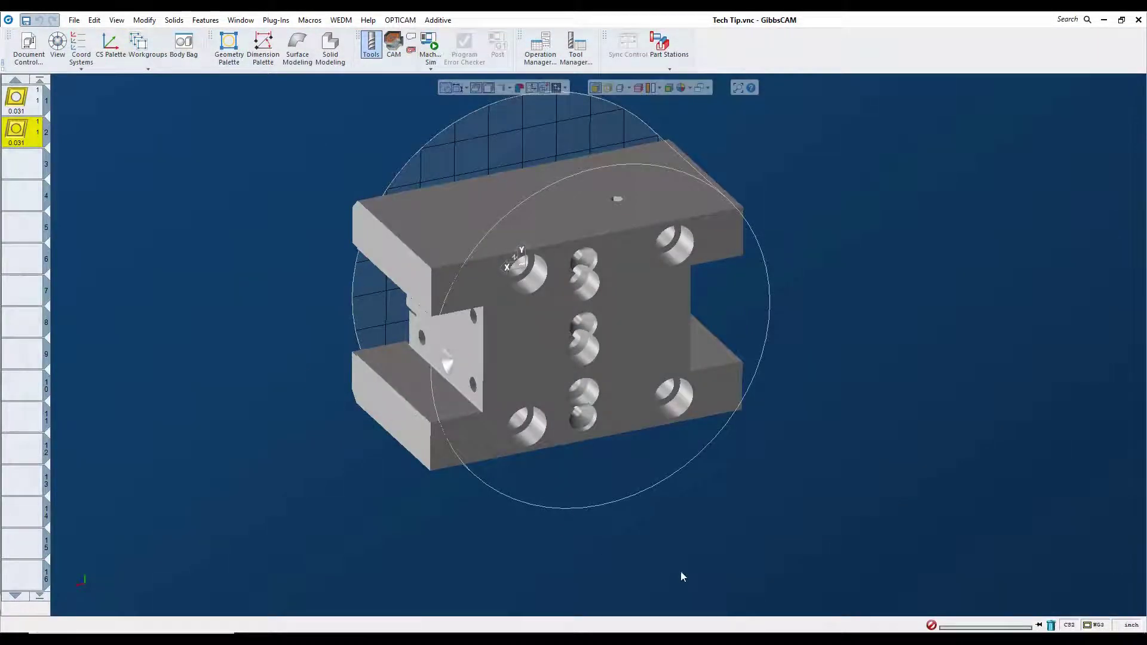
middle_drag(341, 284, 911, 392)
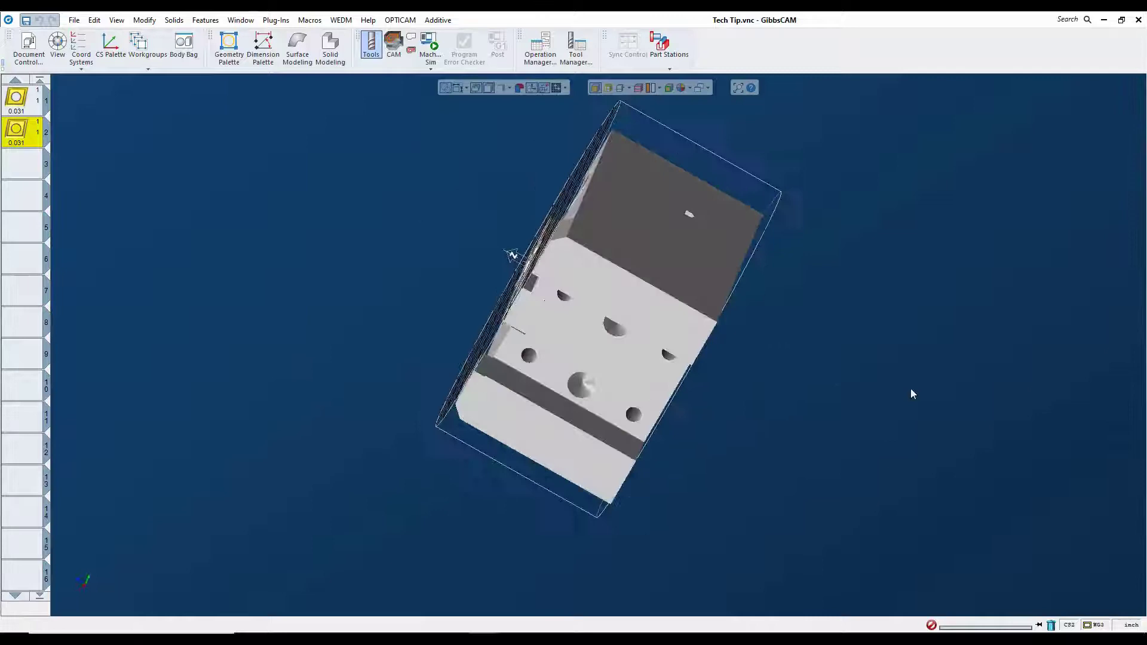
middle_drag(209, 417, 706, 456)
middle_drag(792, 214, 724, 402)
middle_drag(285, 338, 872, 333)
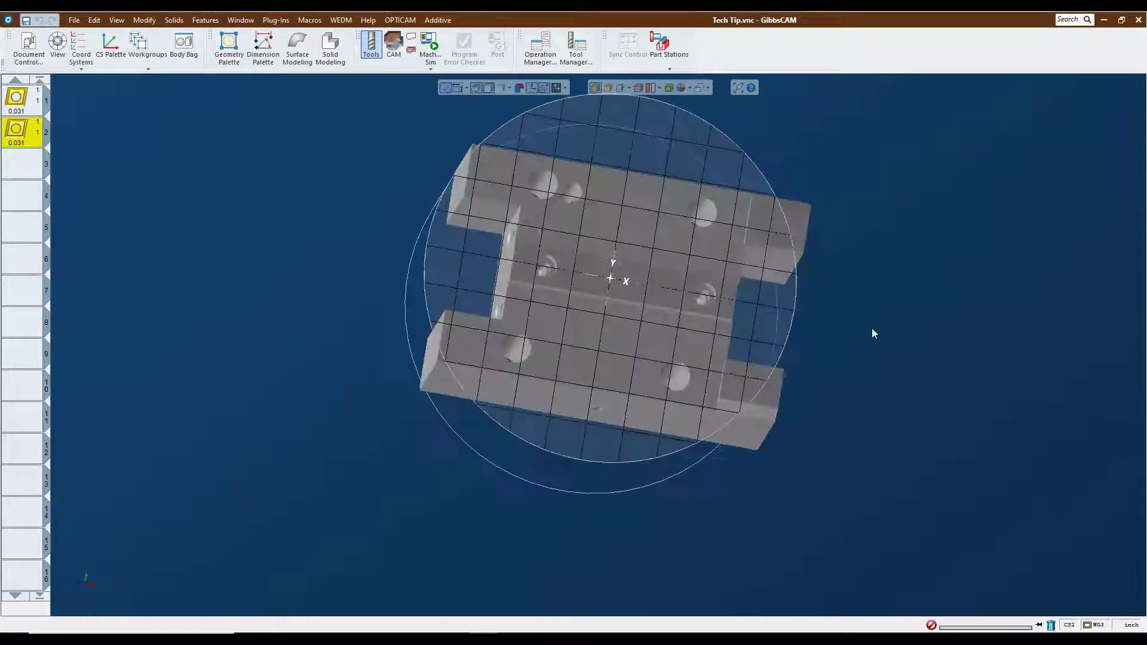
key(ctrl+1)
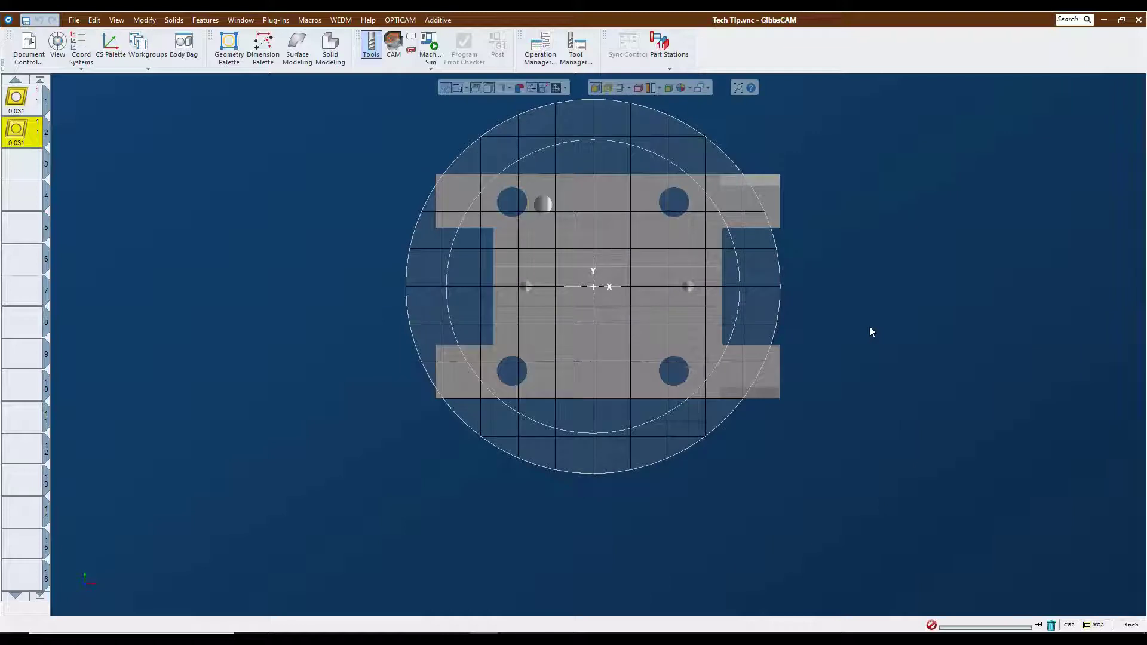
click(147, 47)
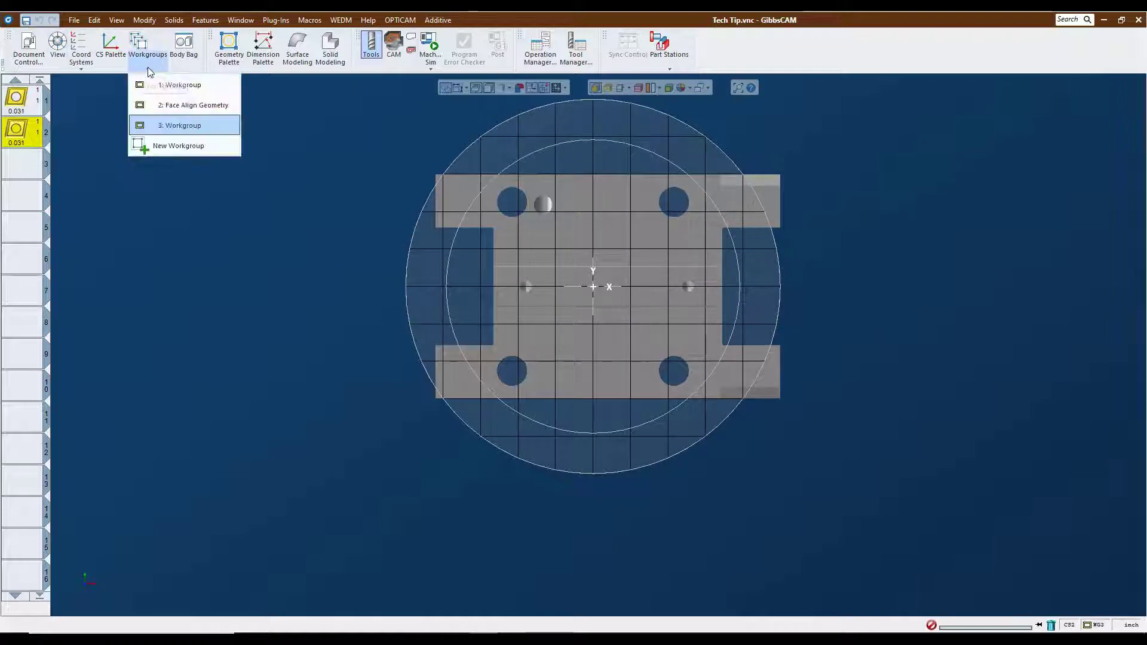
click(172, 110)
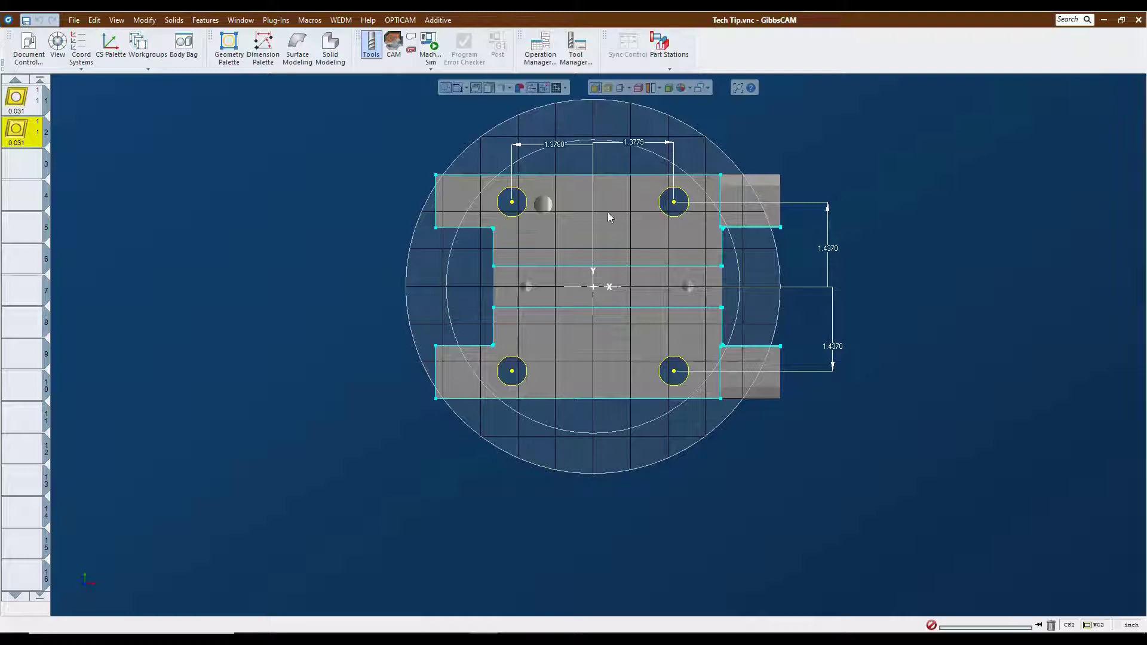
click(147, 57)
click(174, 127)
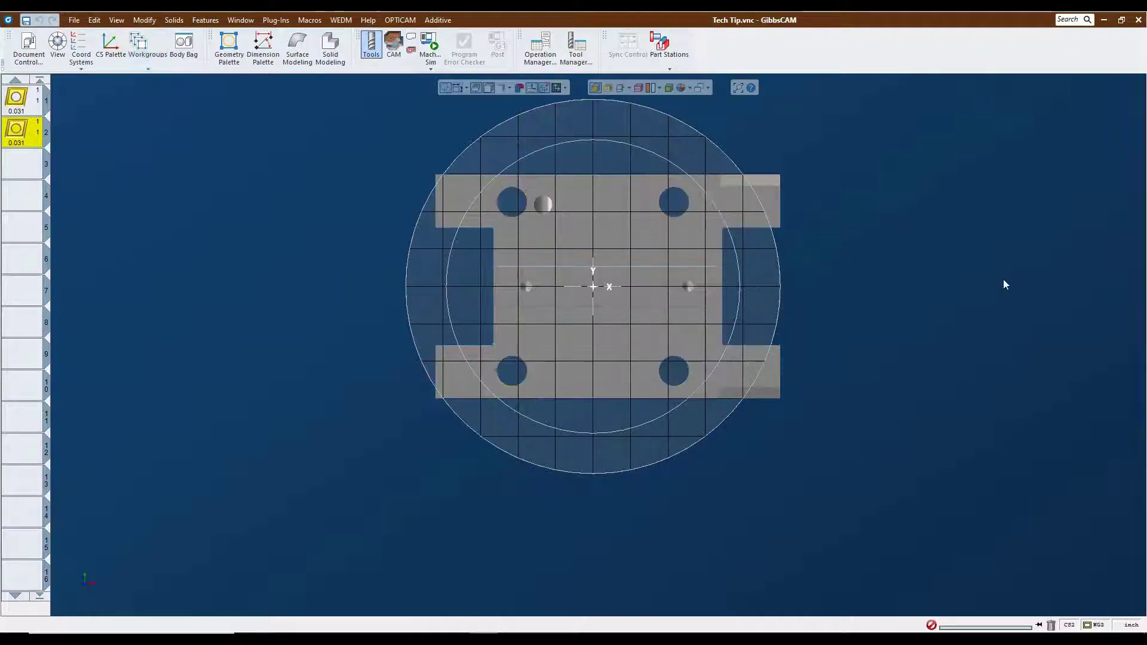
middle_drag(968, 332, 683, 381)
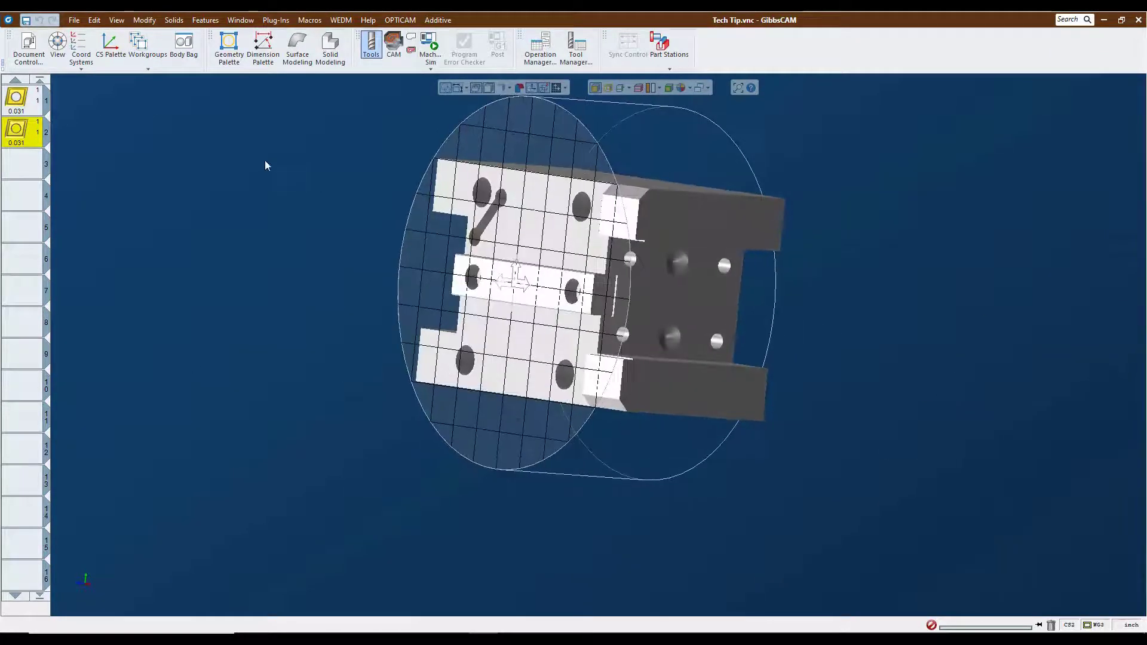
Absolute-translate the selected upper plate solid from Z -0.19685 to Z 0
click(568, 238)
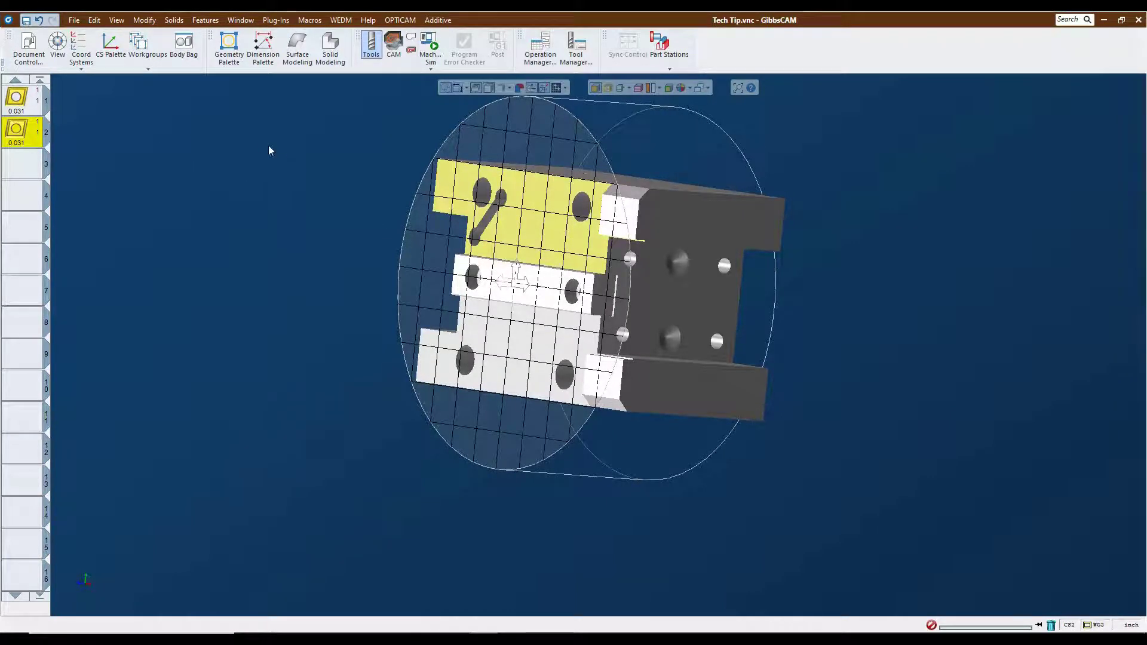
click(149, 22)
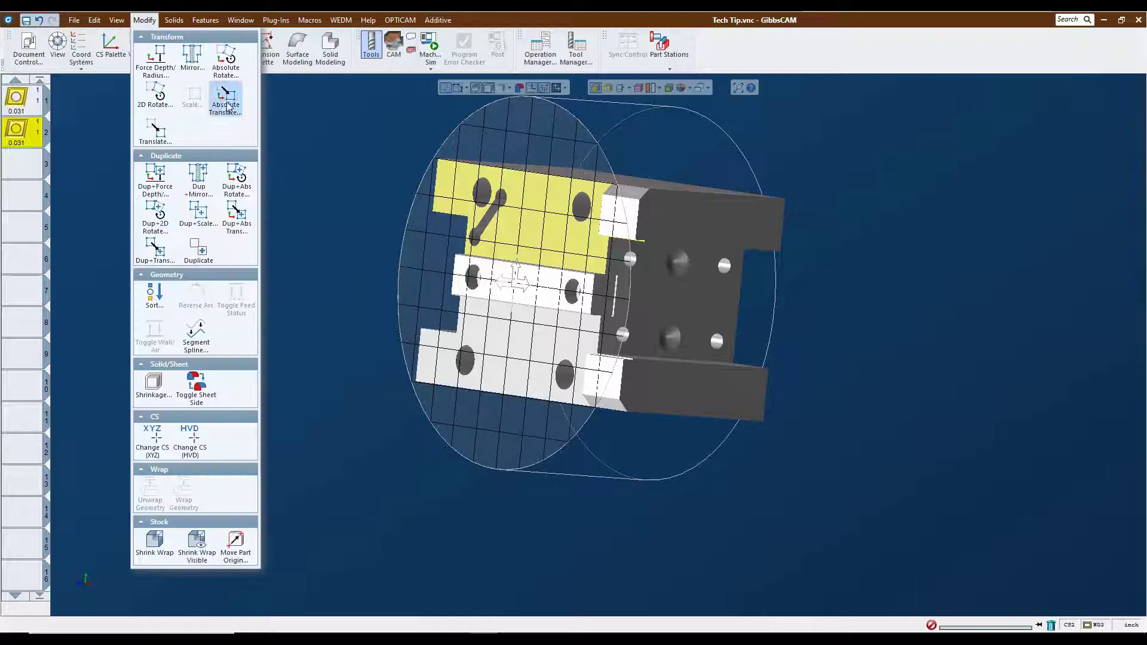
click(230, 101)
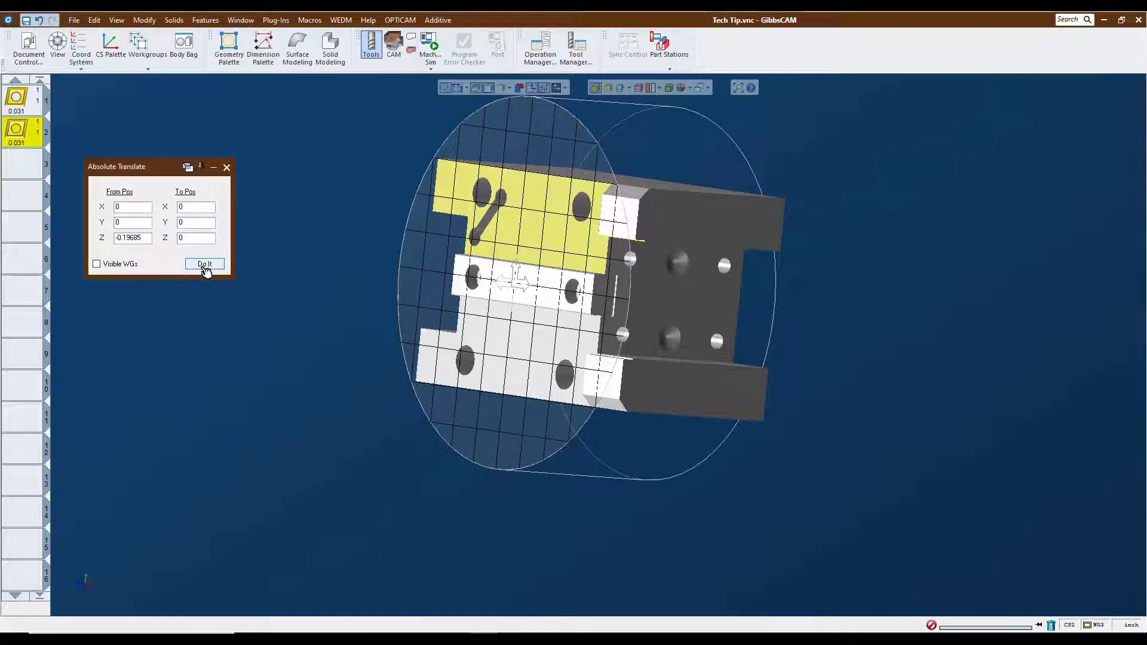
click(203, 263)
click(226, 168)
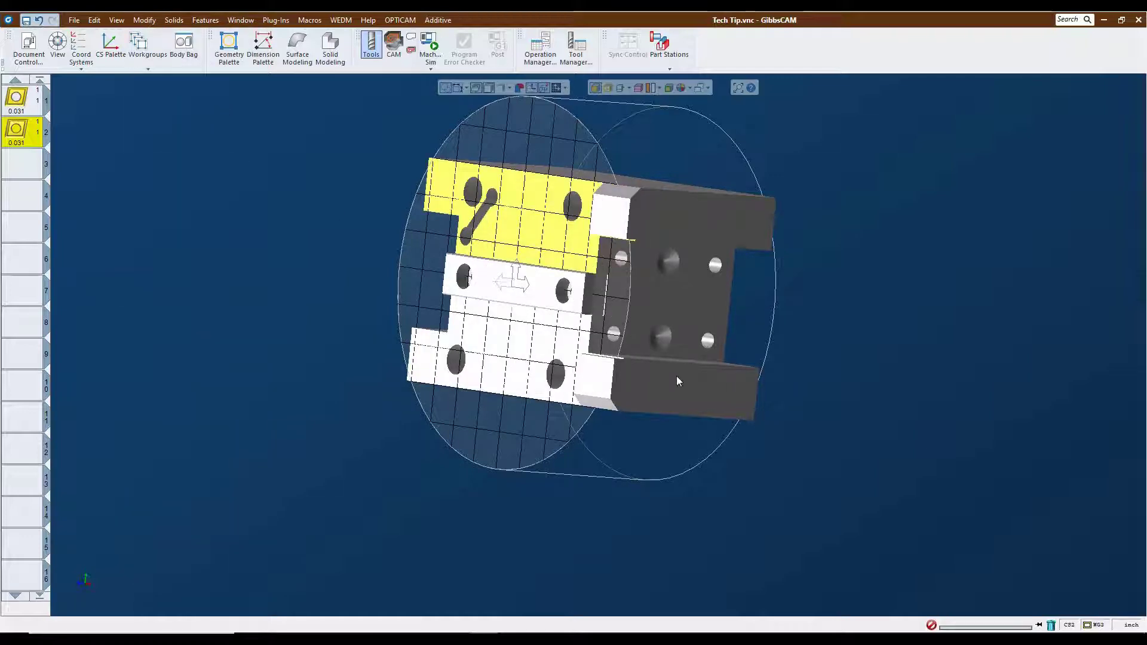
middle_drag(866, 401, 814, 392)
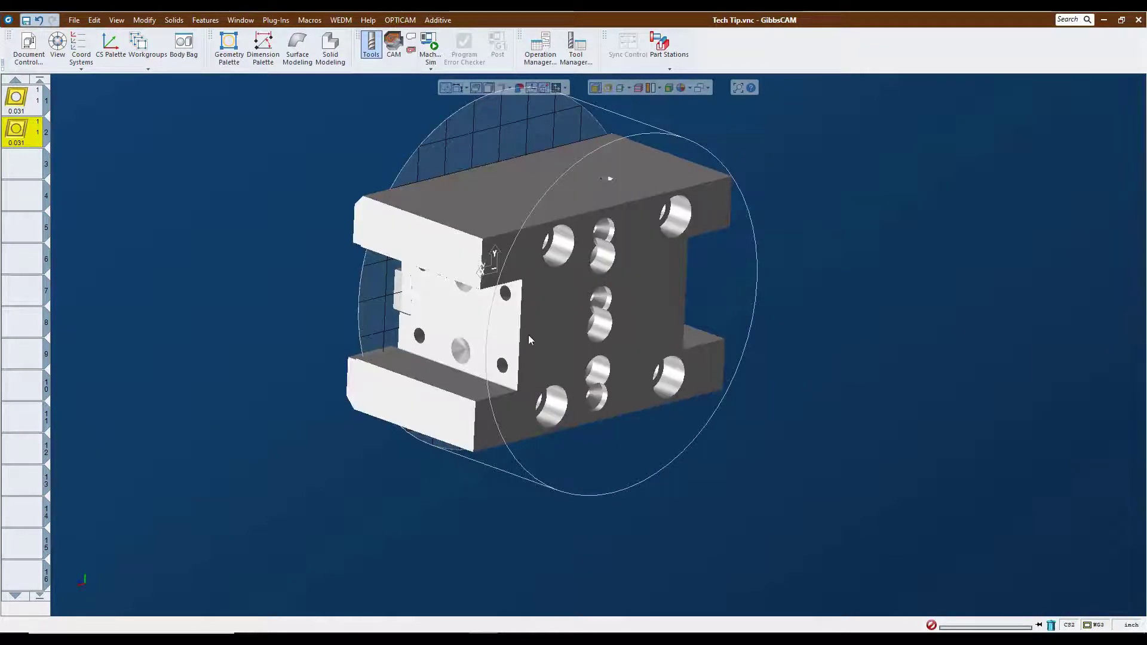
In the 2: Face Align Geometry workgroup, create midpoint points on edge lines L1 and L2
click(146, 62)
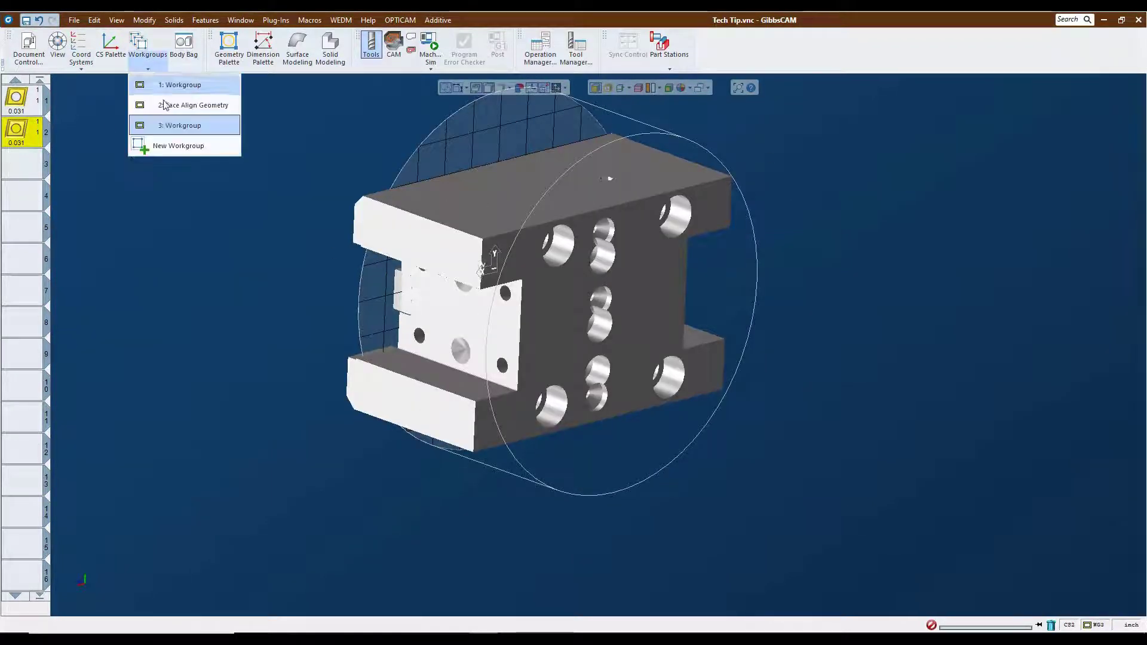
click(165, 105)
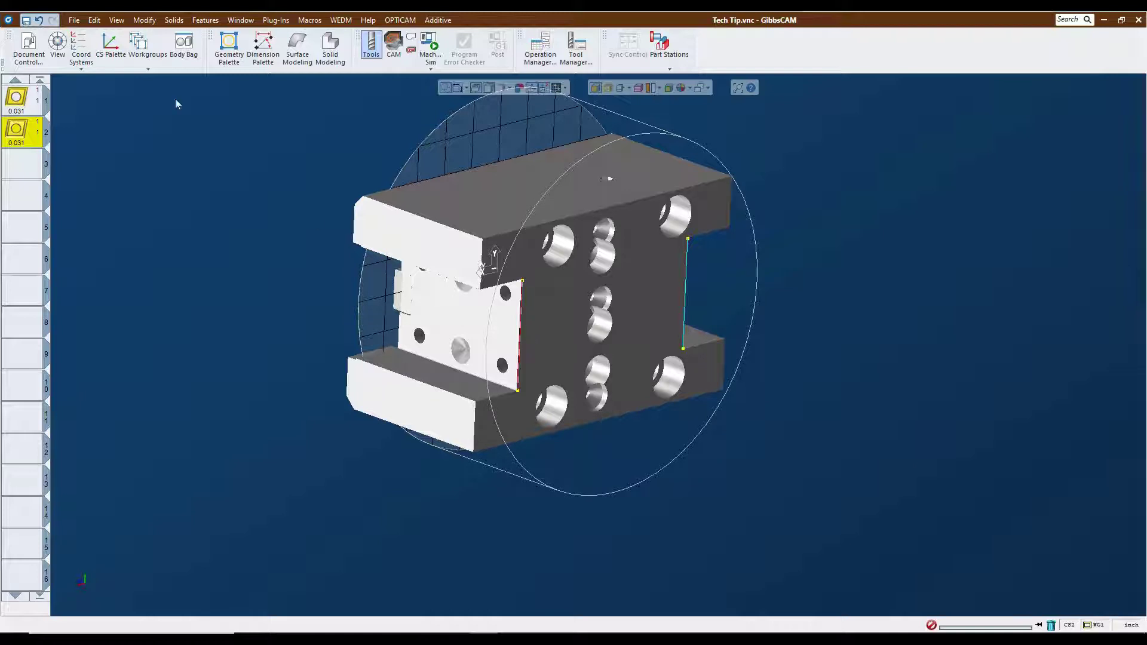
click(229, 48)
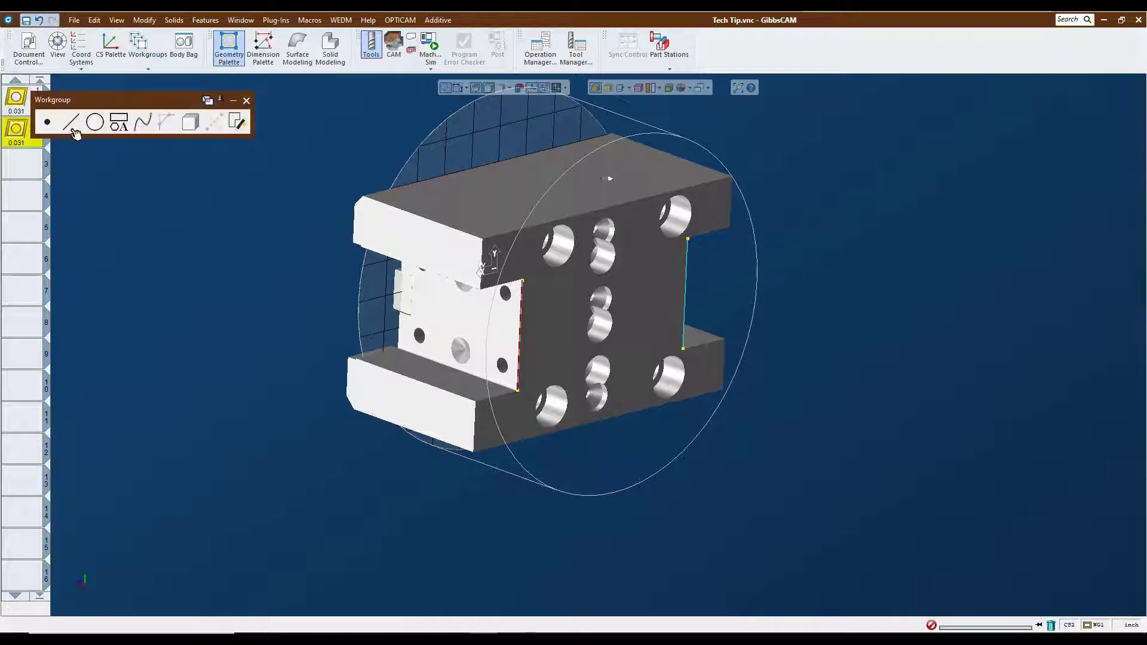
click(47, 122)
click(168, 125)
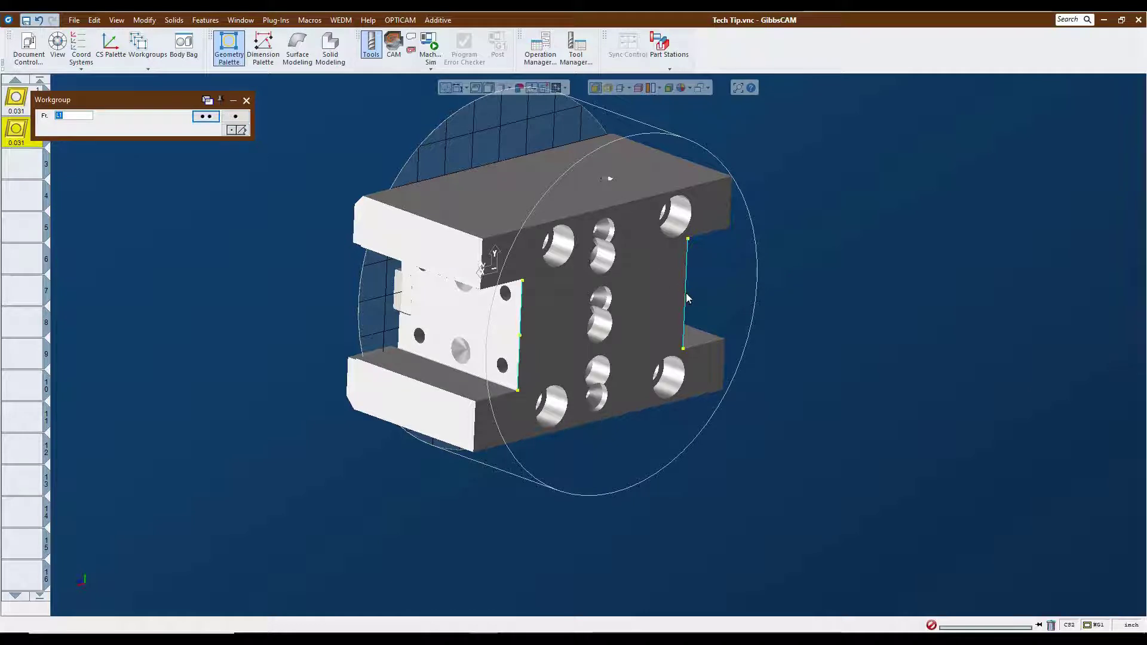
click(686, 298)
click(236, 130)
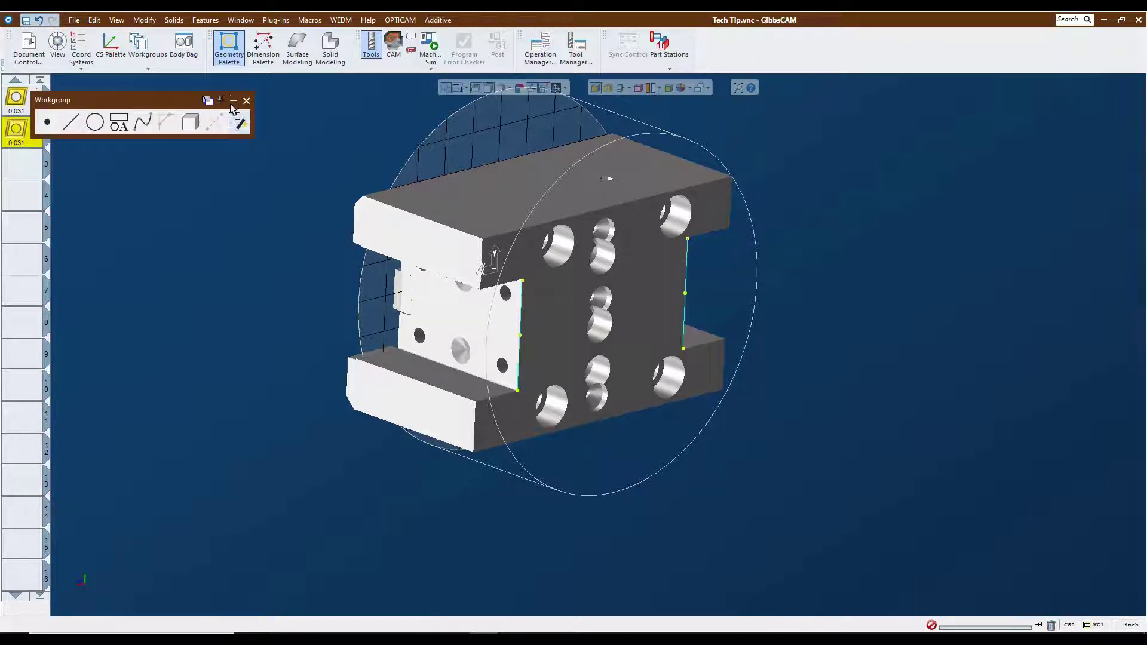
click(246, 101)
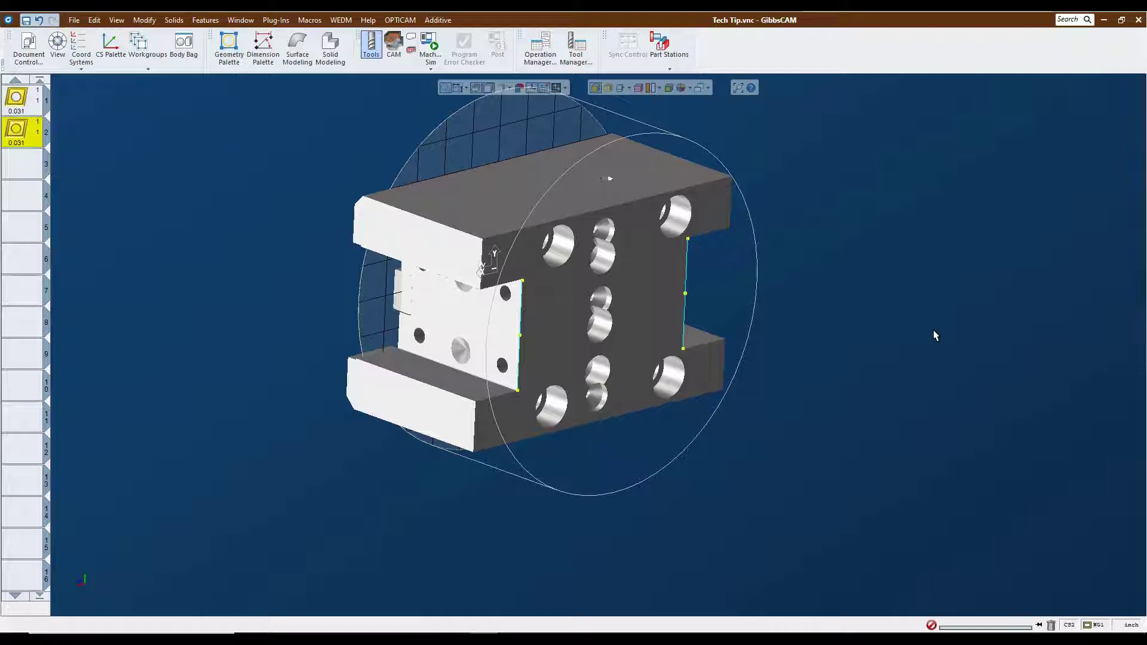
middle_drag(880, 344, 637, 428)
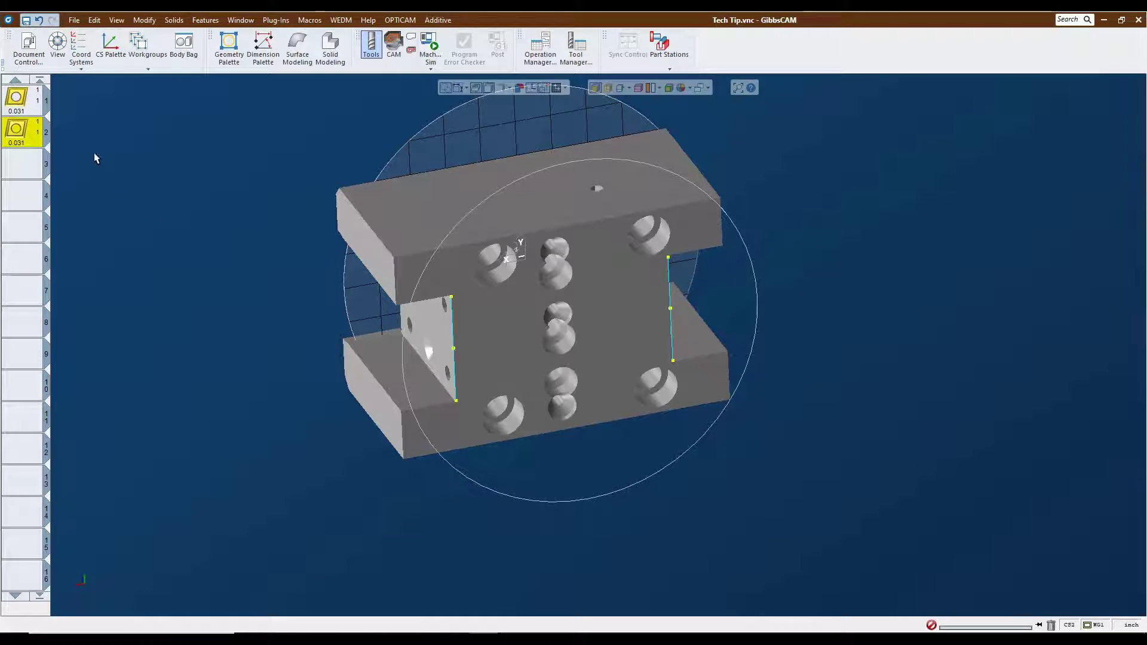
Check the Attach Left coordinate system, then make Attach Right the active CS
click(87, 60)
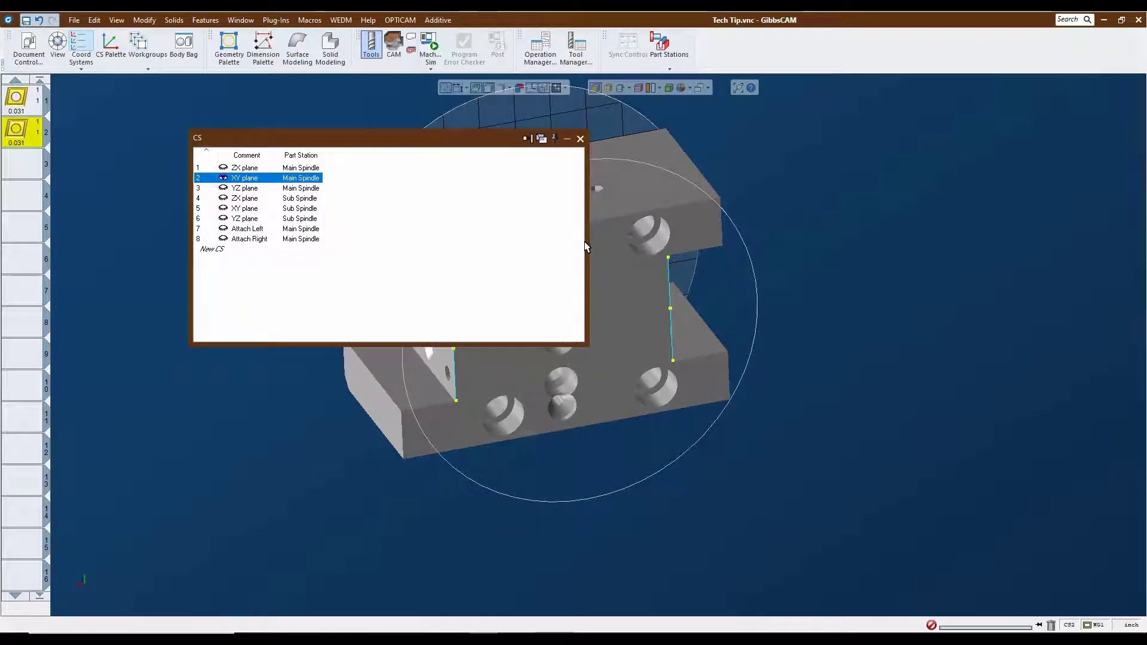
drag(585, 246, 425, 260)
drag(313, 138, 218, 84)
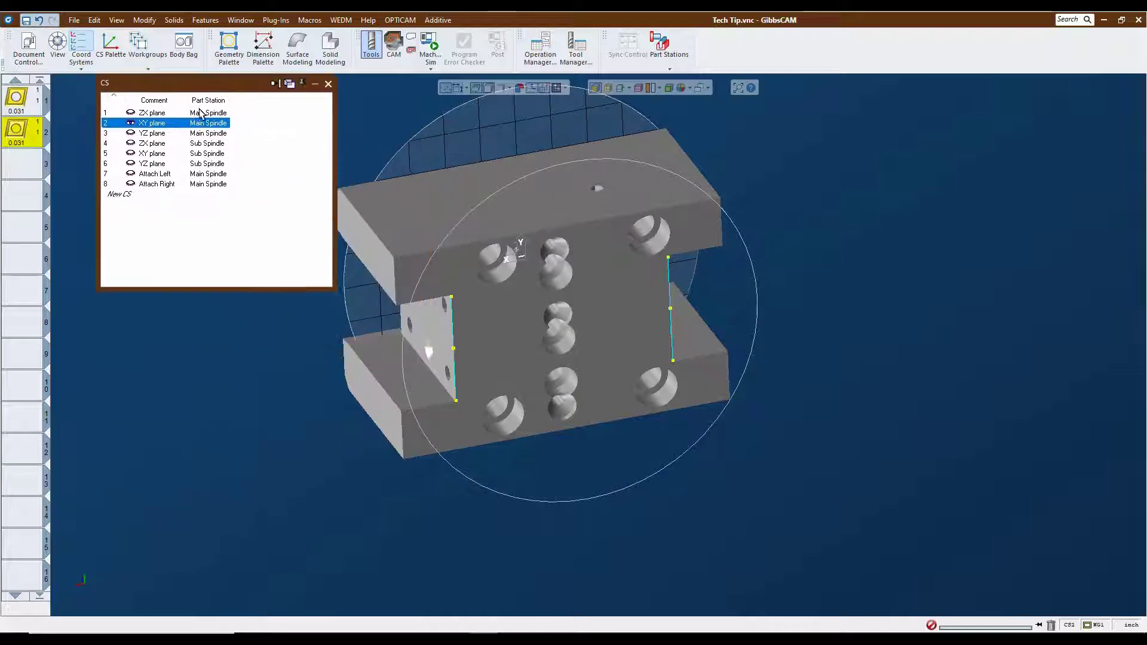
click(159, 174)
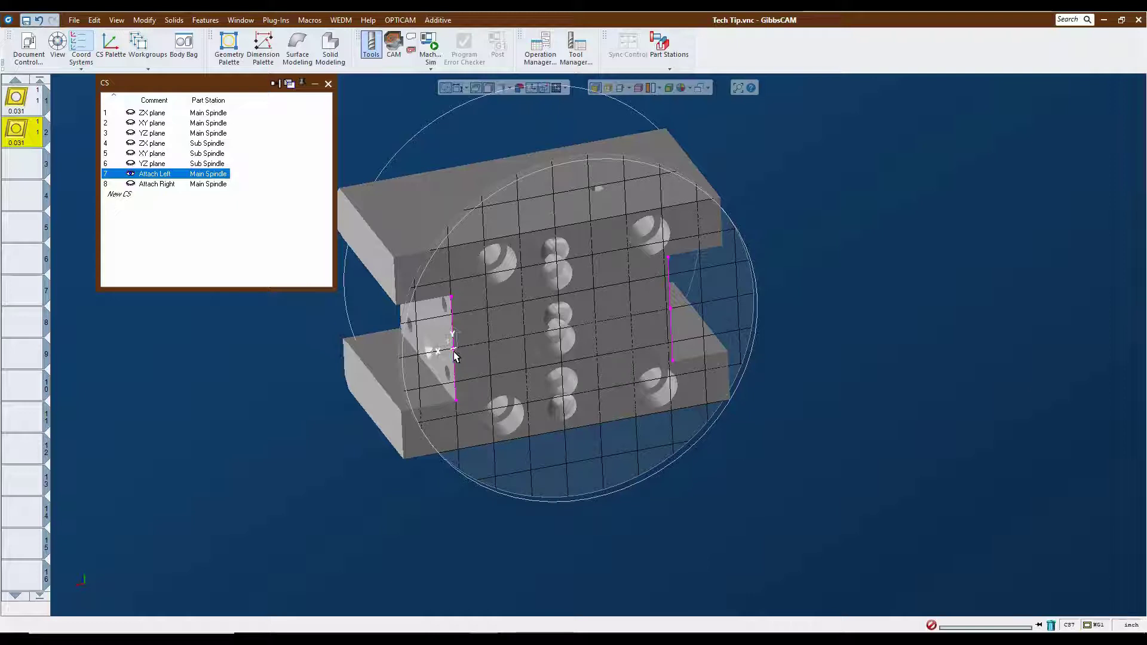
click(173, 184)
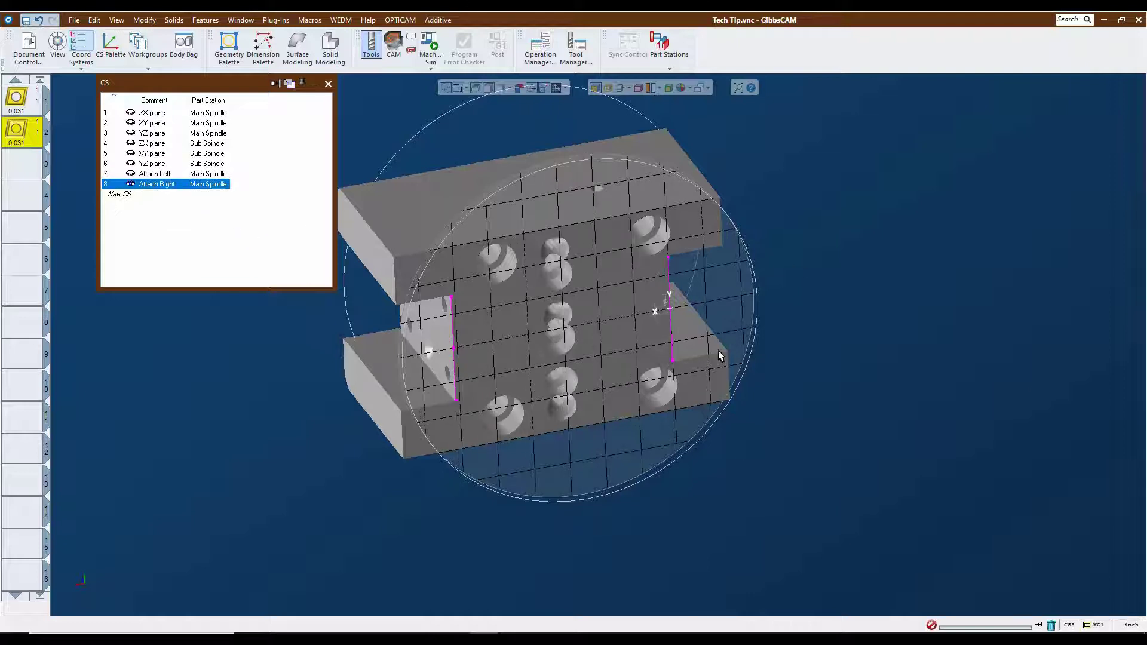
click(327, 84)
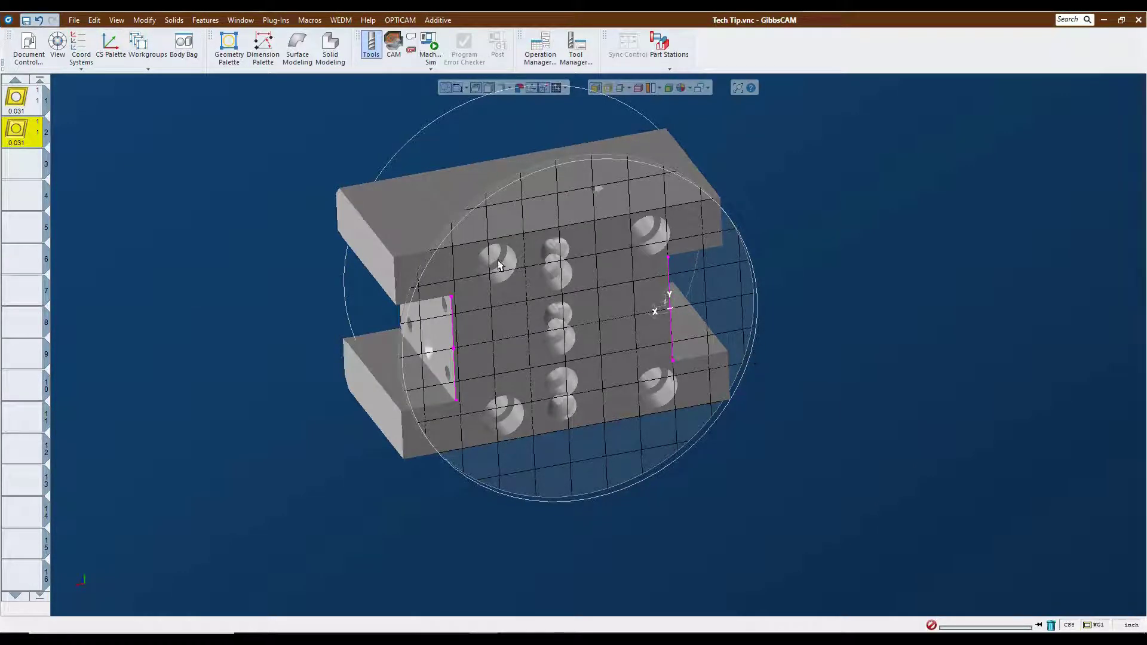
Edit the Doosan 2600SY EPM toolblock library to start 'Tech Tip', and select the block's front face
click(70, 20)
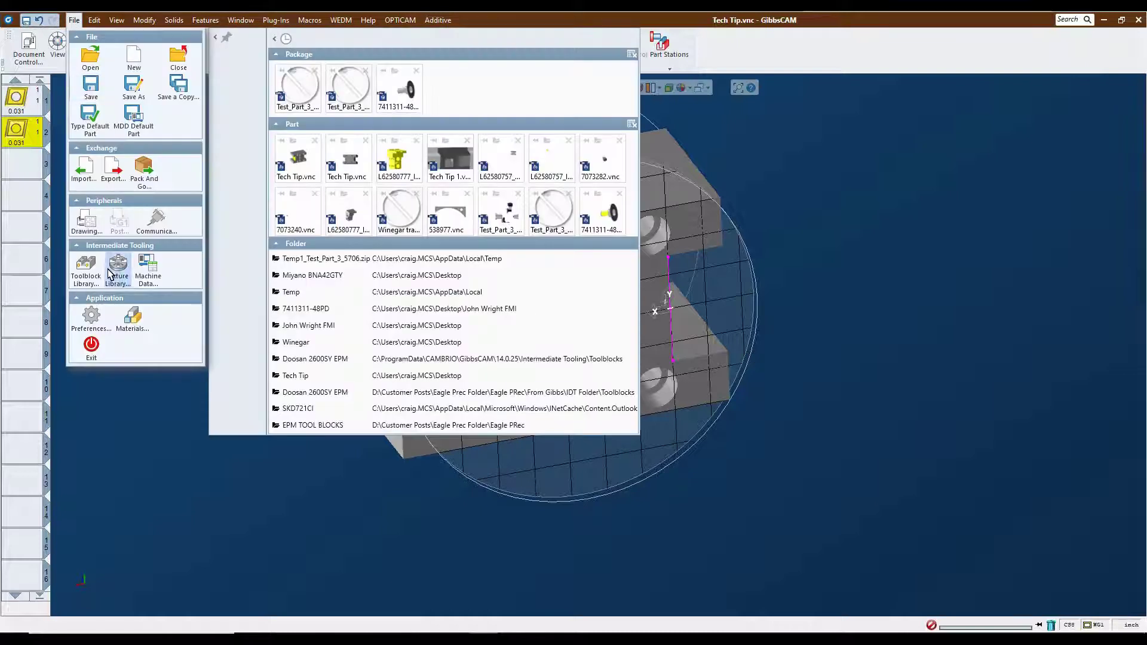
click(84, 269)
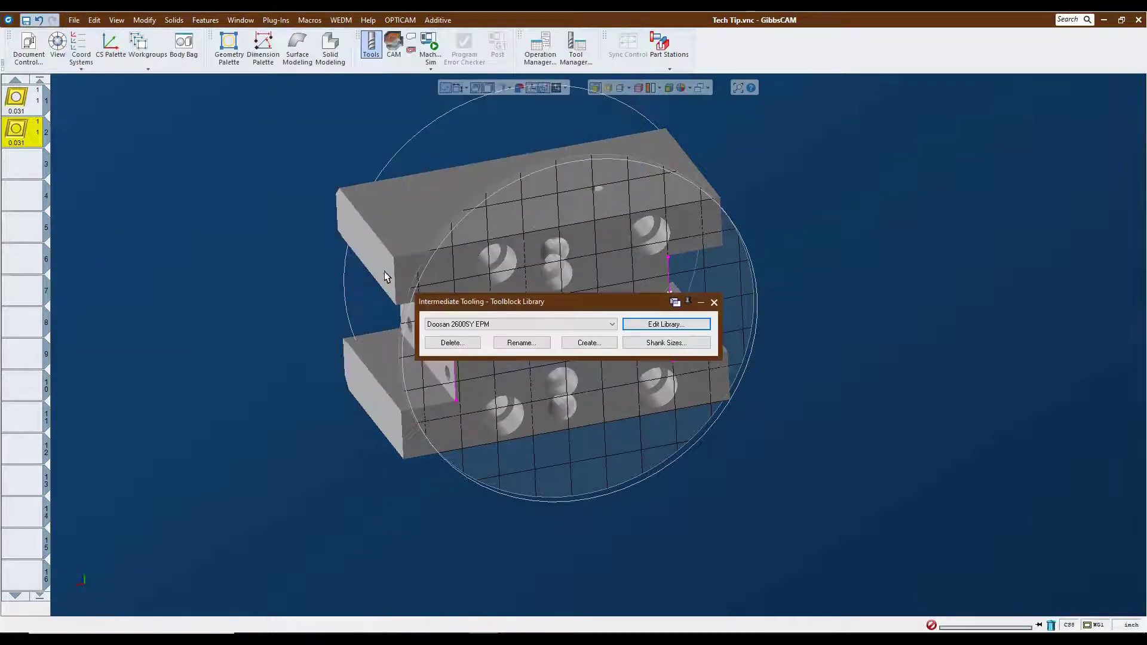
click(663, 325)
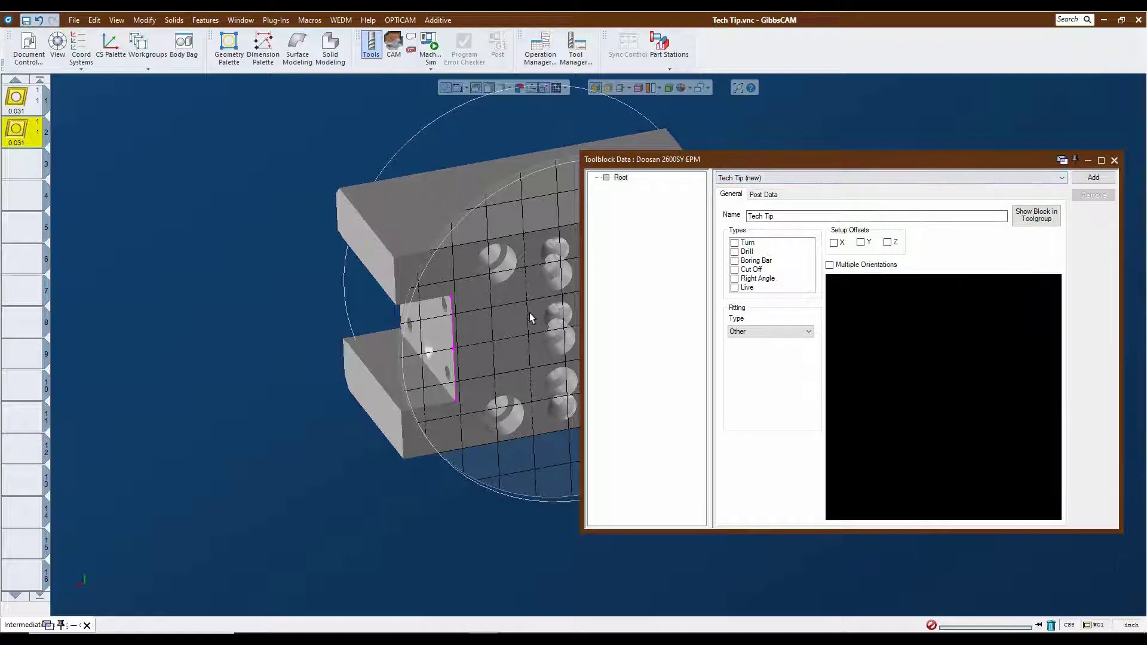
click(501, 321)
Add a Root child simulation body labelled 'Double Turn Block' with Apply Selected checked
right_click(620, 178)
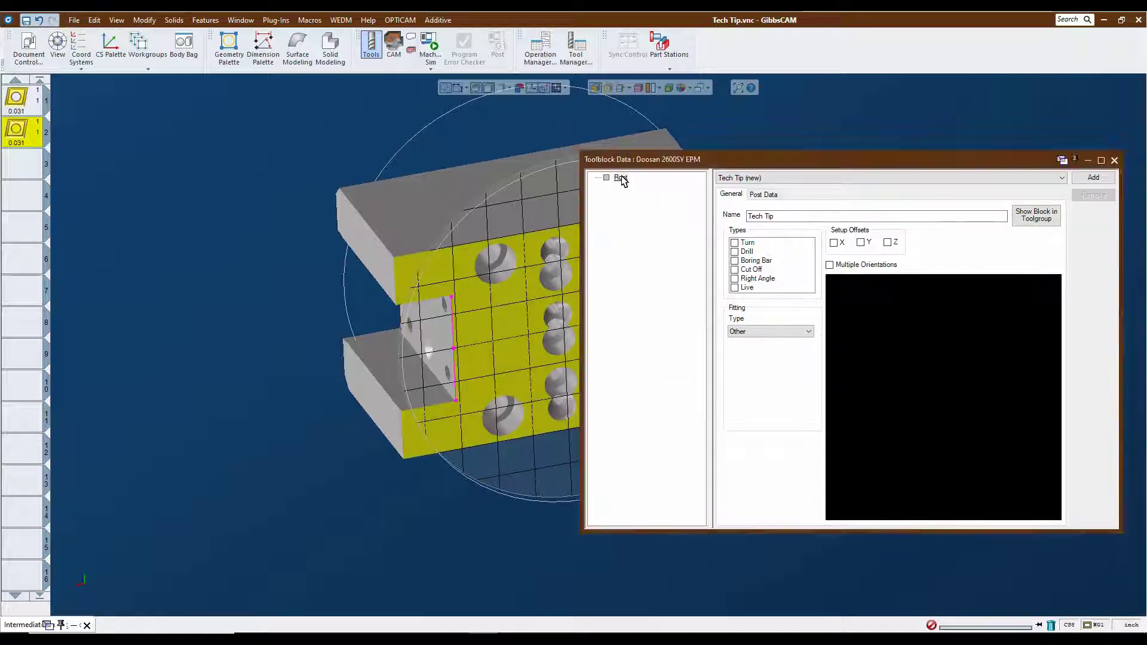
mouse_move(693, 187)
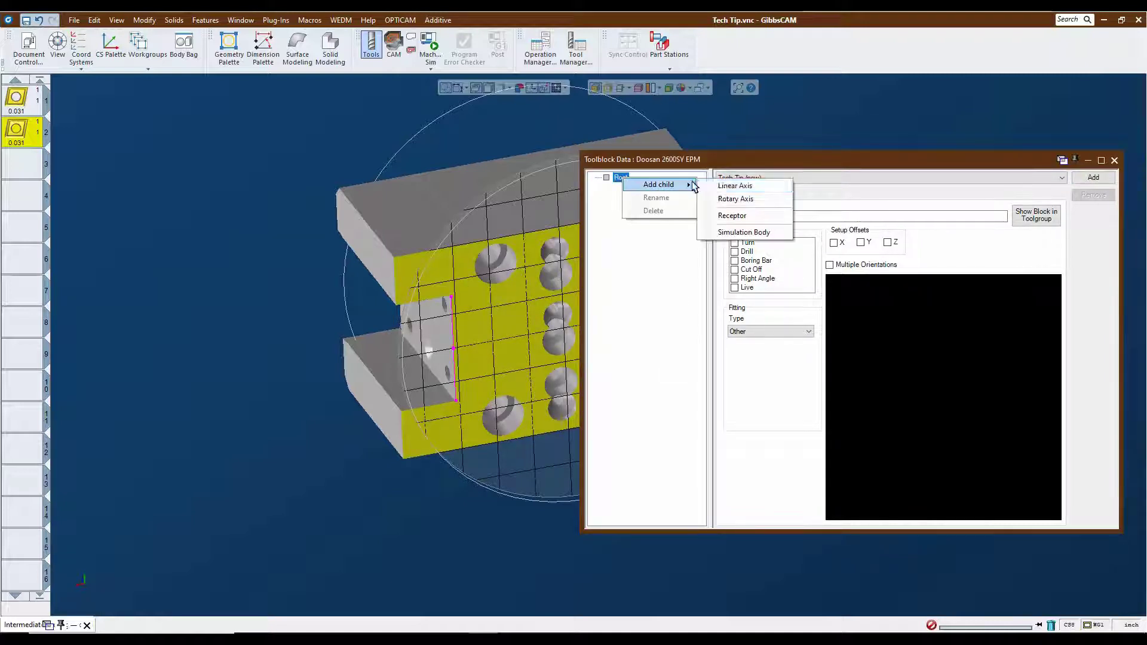
click(736, 233)
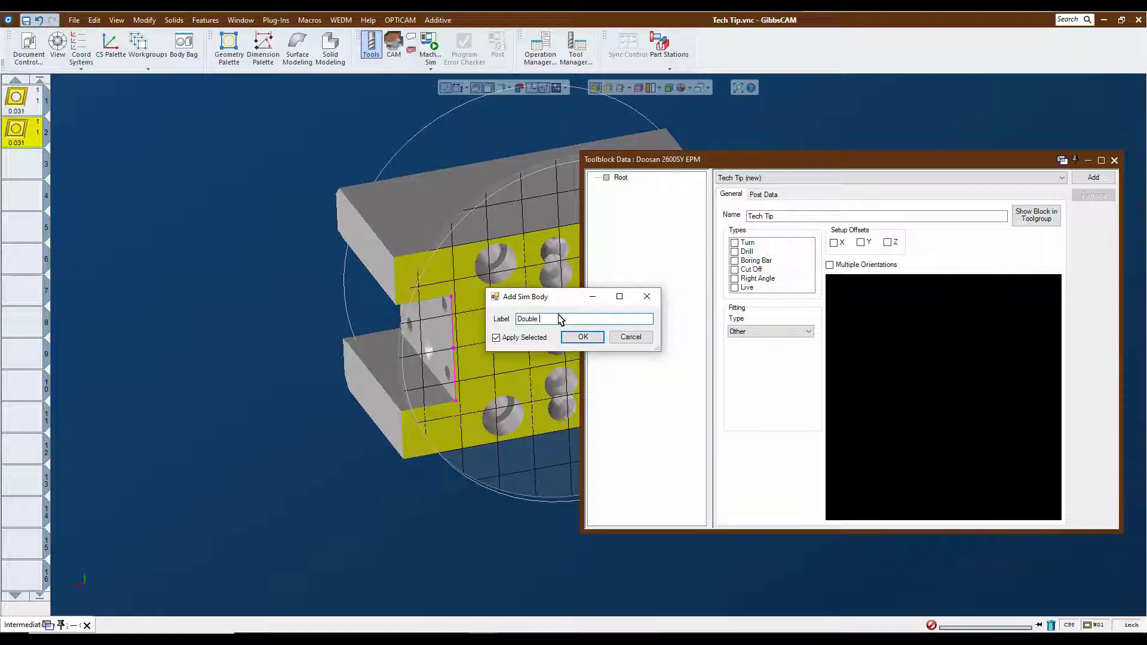
text(Double Turn /)
click(583, 336)
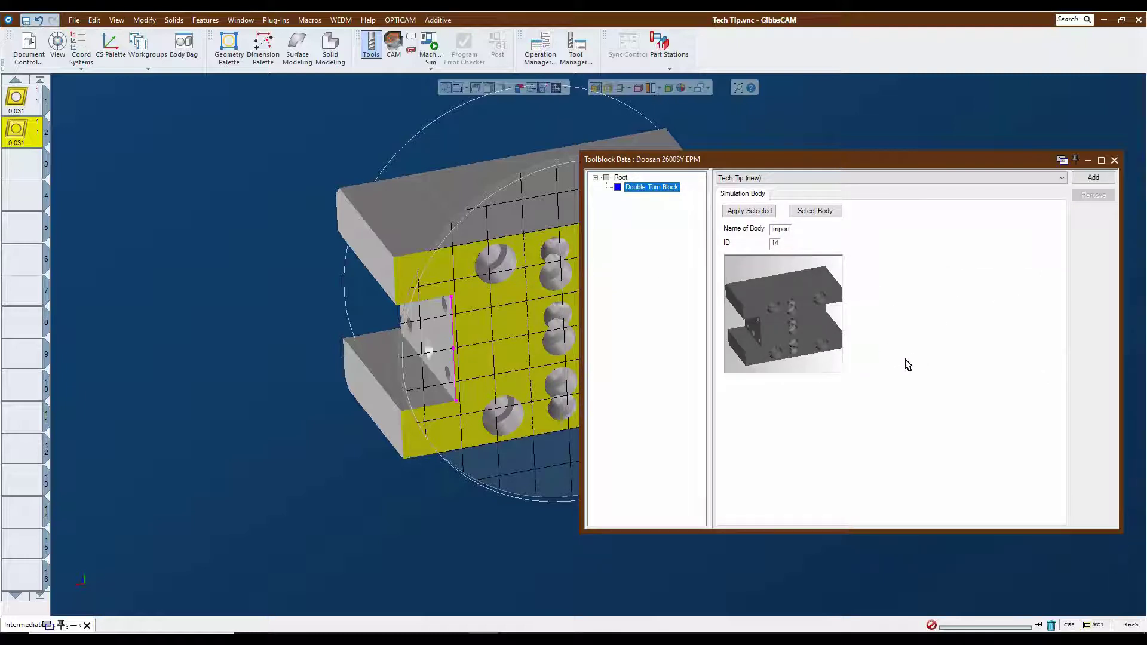
Activate the 7: Attach Left CS and add an 'Attach Left' receptor homed from it (X 2.20475, Z -2.95276)
click(81, 58)
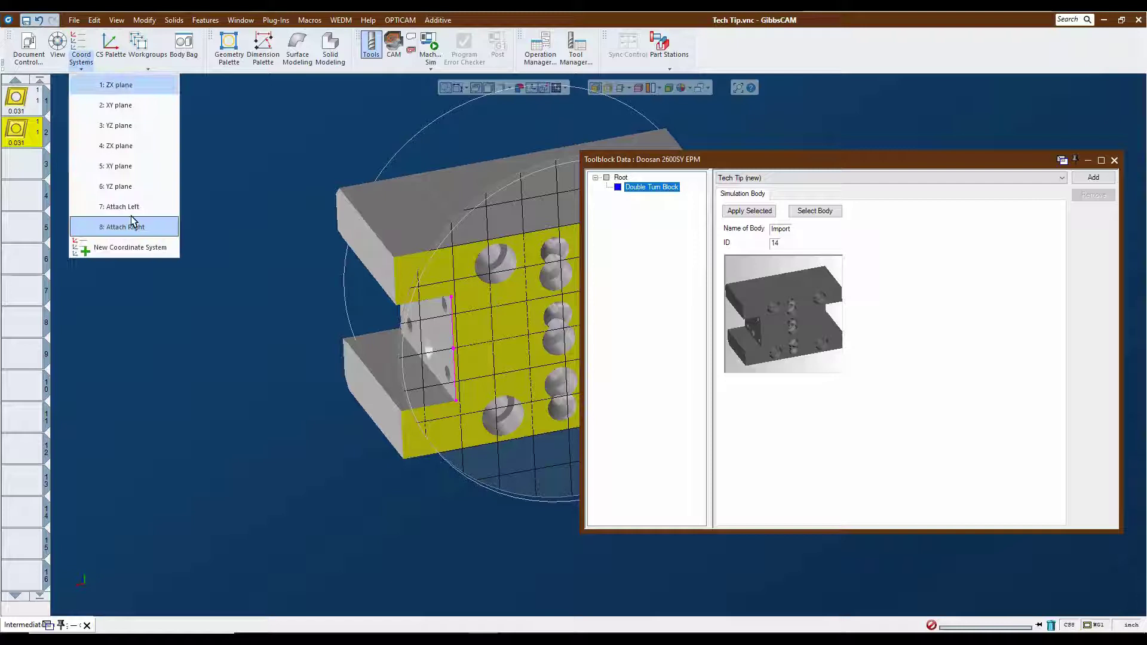
click(128, 209)
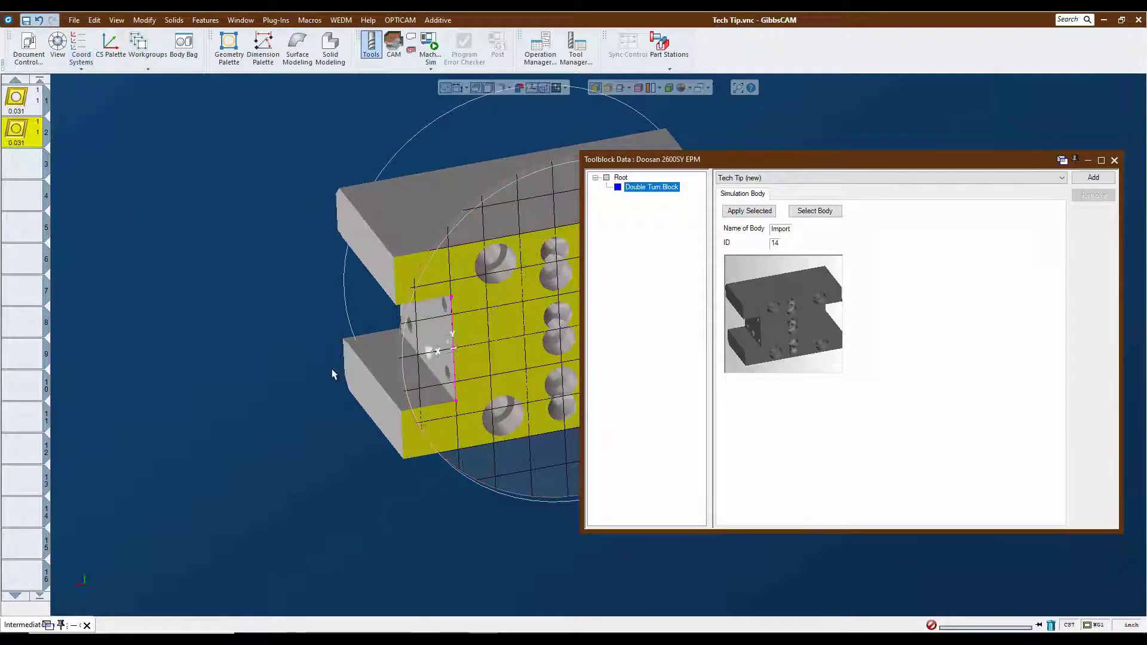
right_click(622, 177)
mouse_move(687, 187)
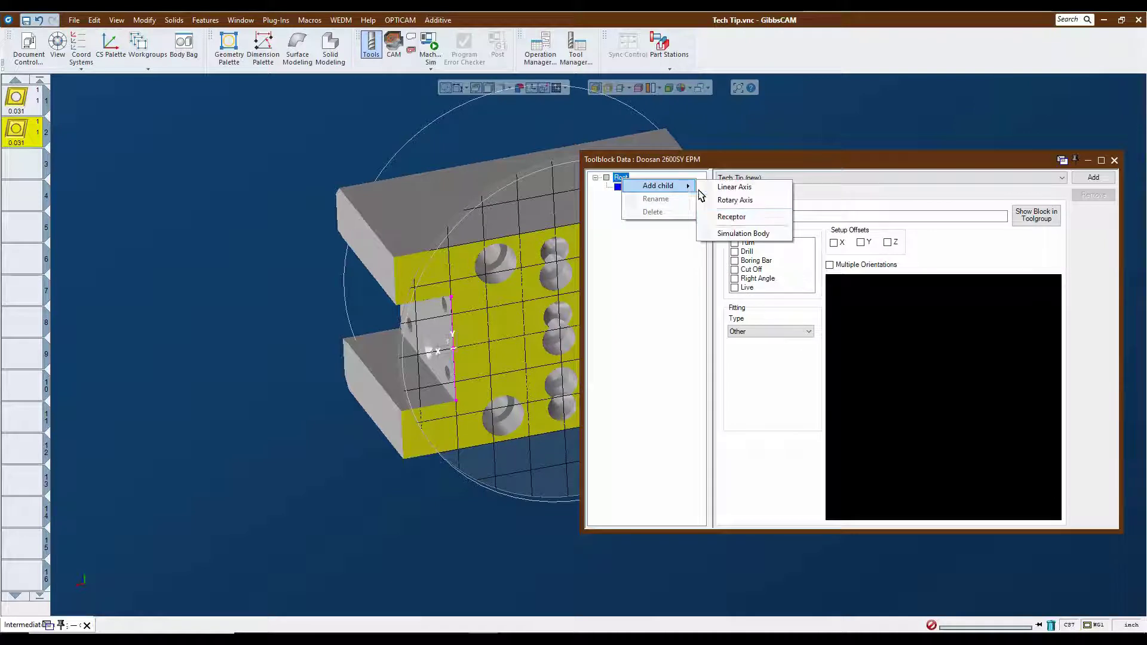
click(731, 216)
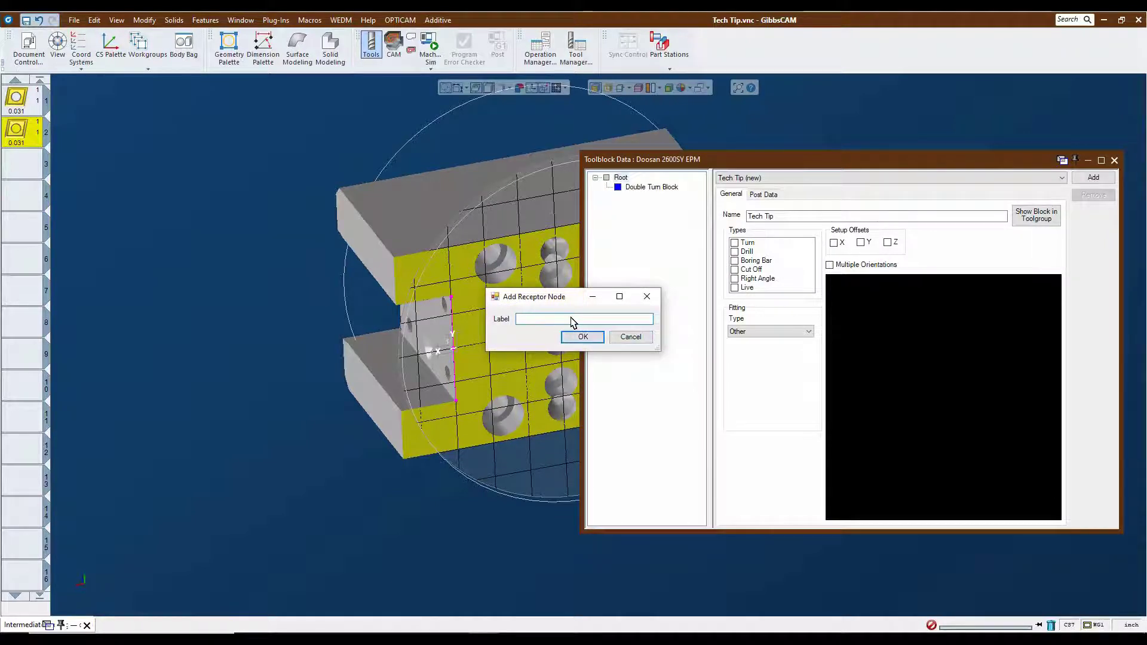
text(Attach /)
key(Return)
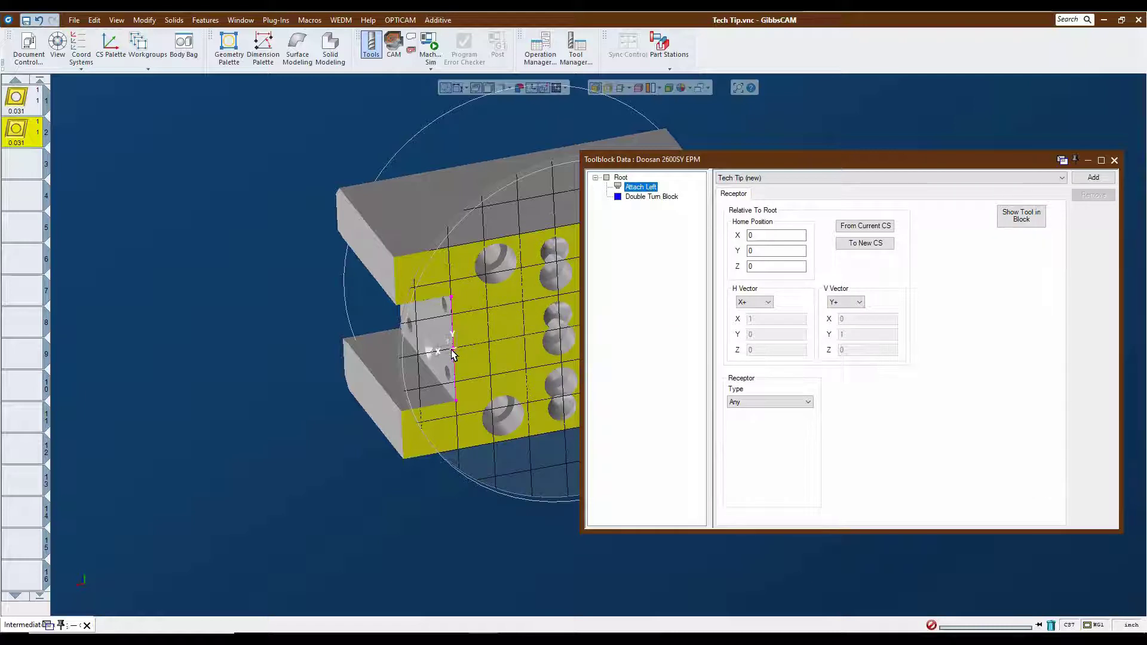
click(873, 229)
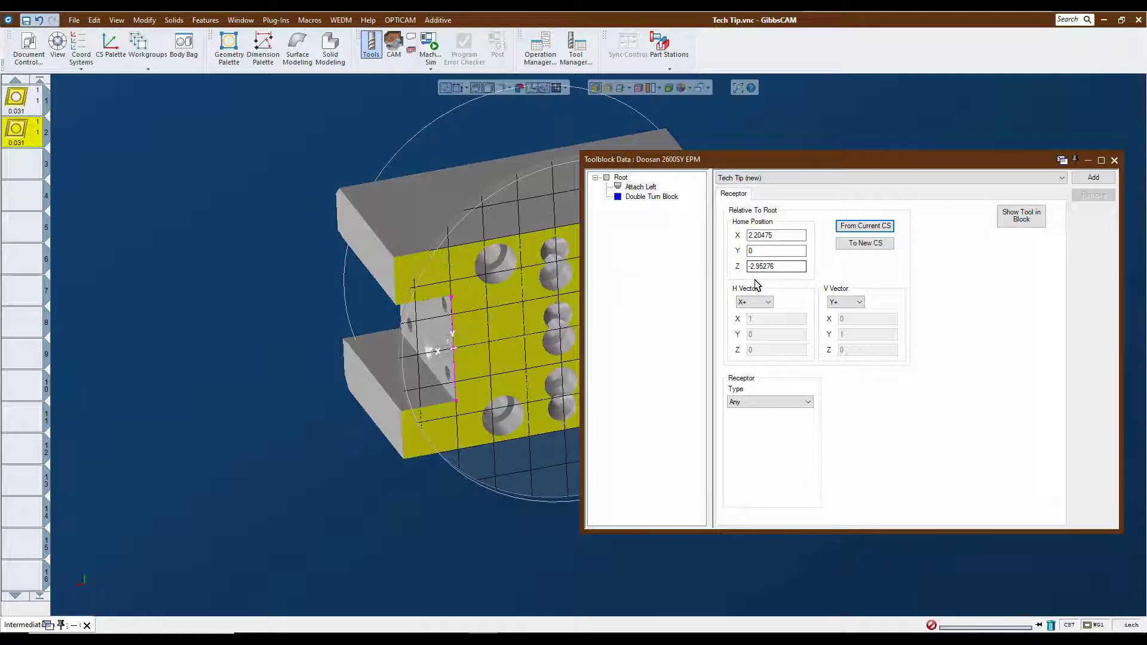
Activate the 8: Attach Right CS and add an 'Attach Right' receptor homed from it (X -1.69288, Z -2.95276)
click(82, 61)
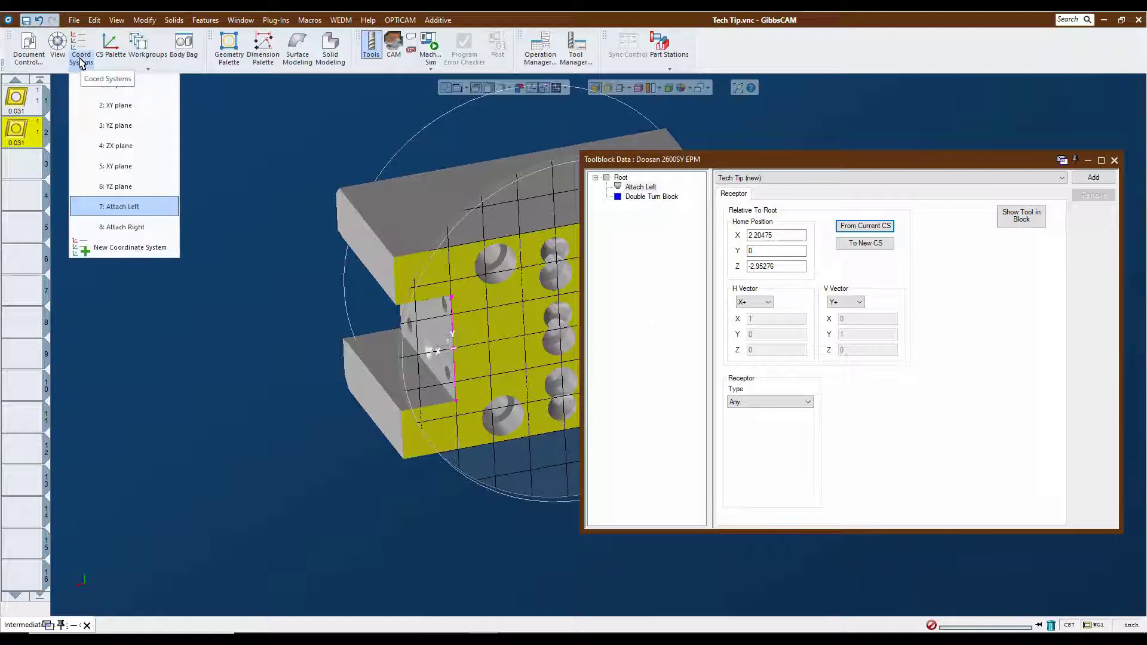
click(124, 227)
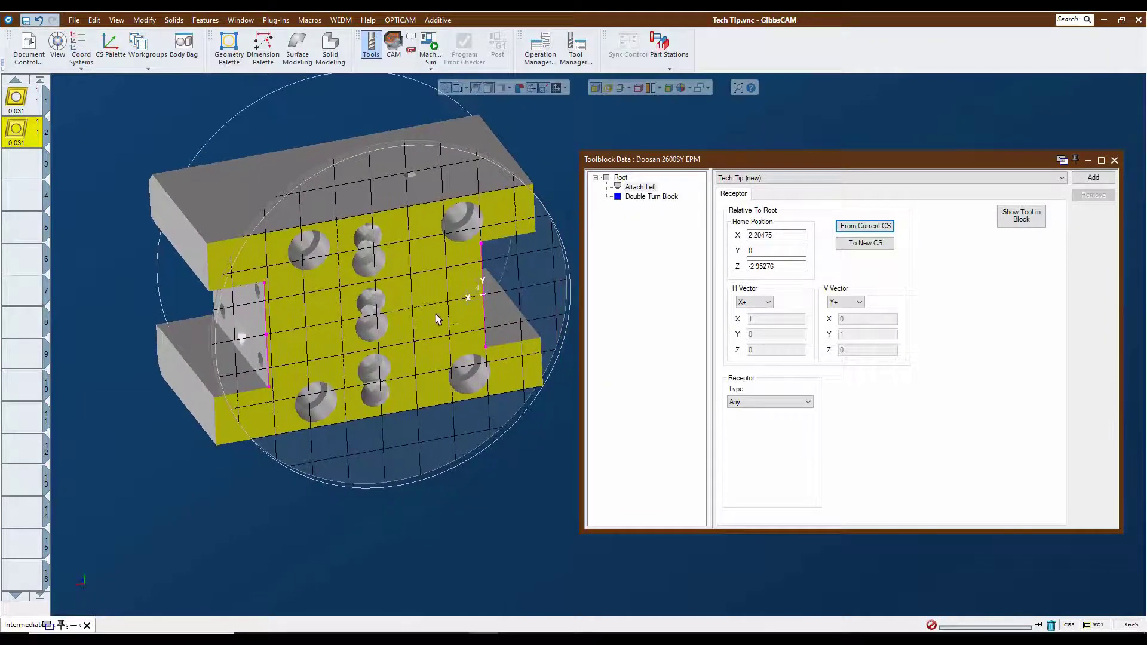
right_click(622, 178)
mouse_move(654, 184)
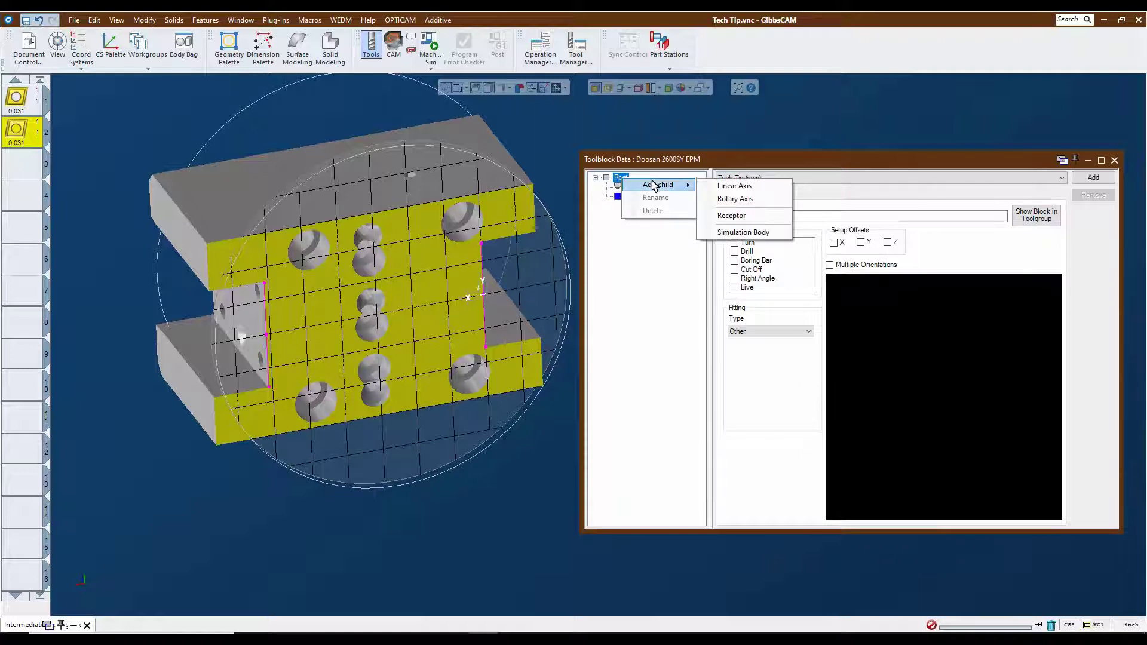
click(762, 216)
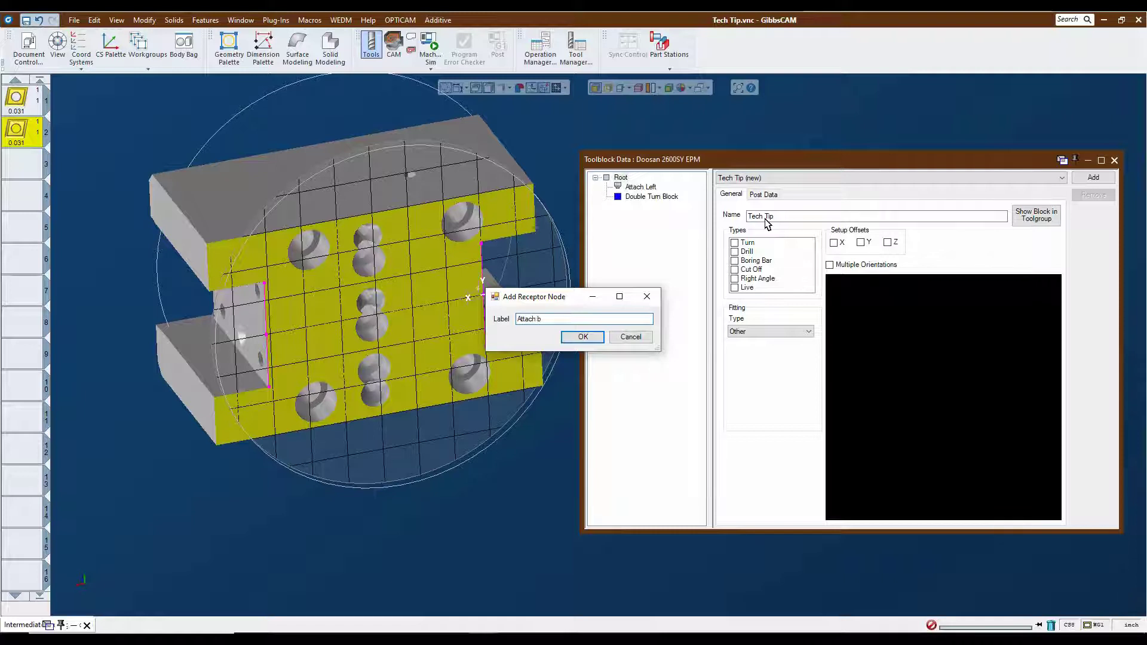
key(BackSpace)
click(581, 336)
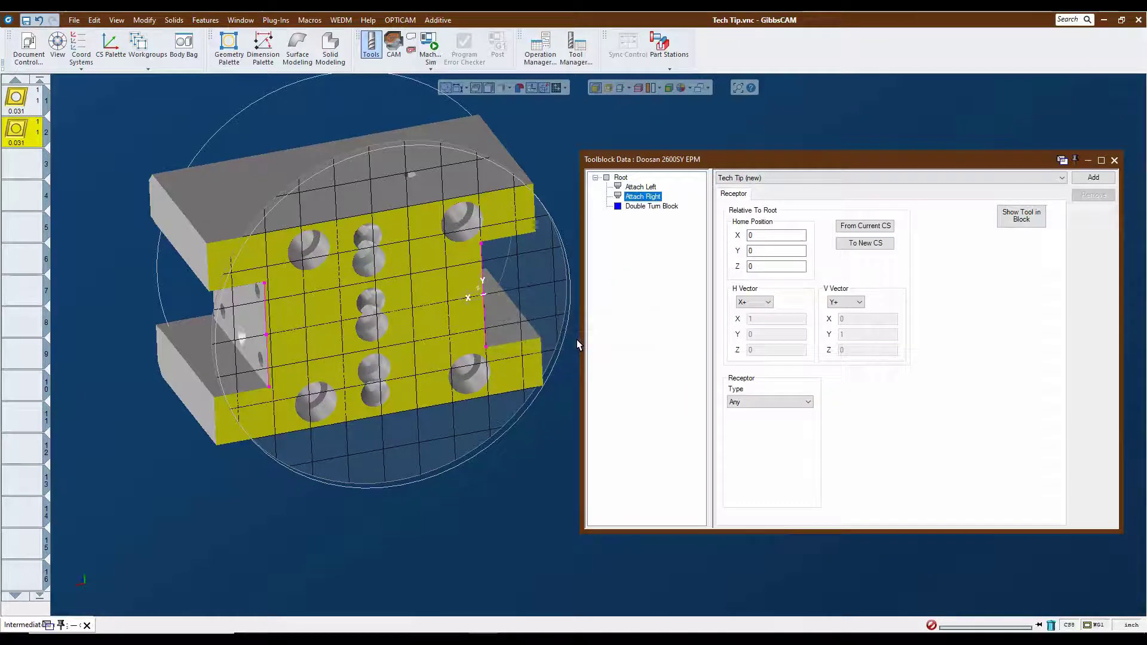
click(863, 227)
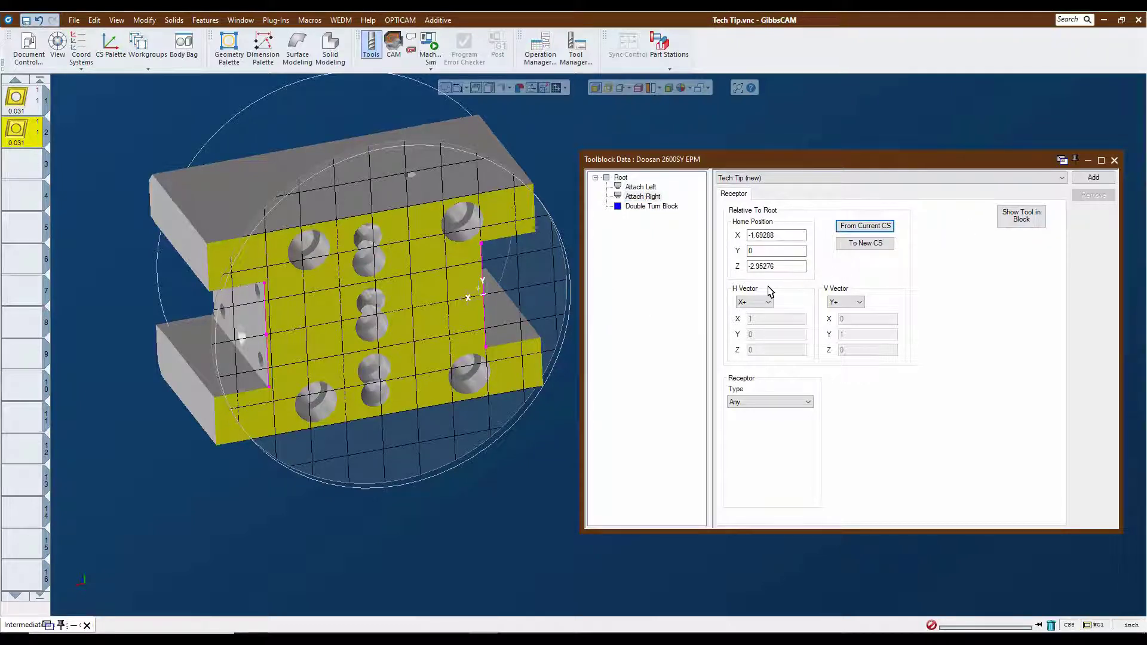
Add the Tech Tip toolblock to the library, then close the CS list and Toolblock Data editor
click(1096, 182)
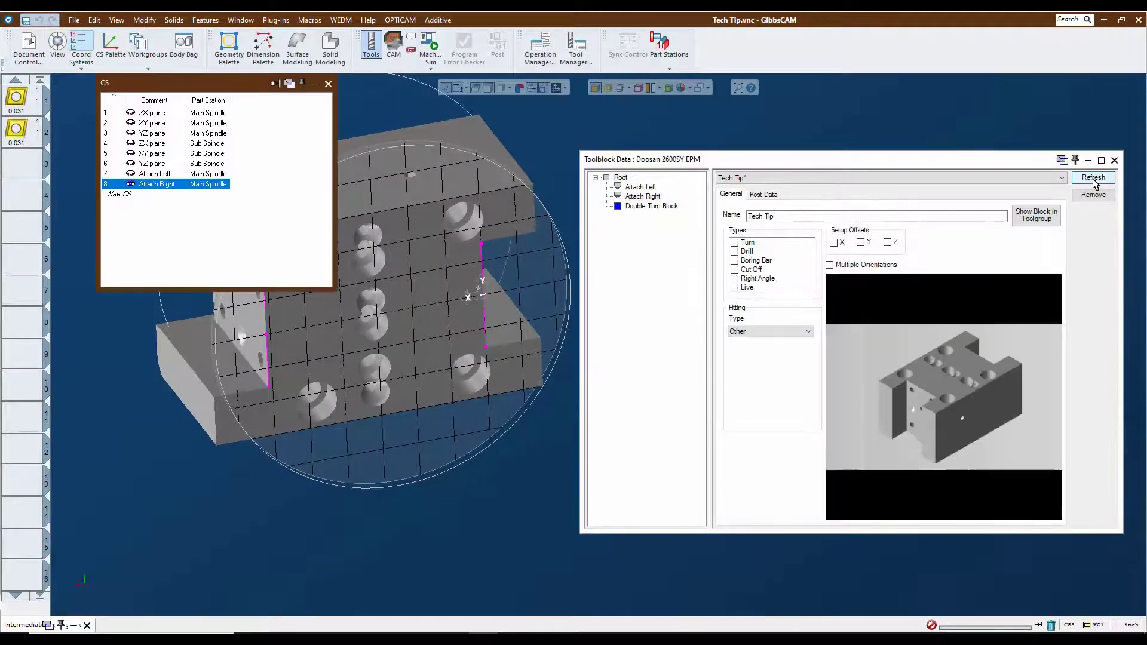
click(327, 84)
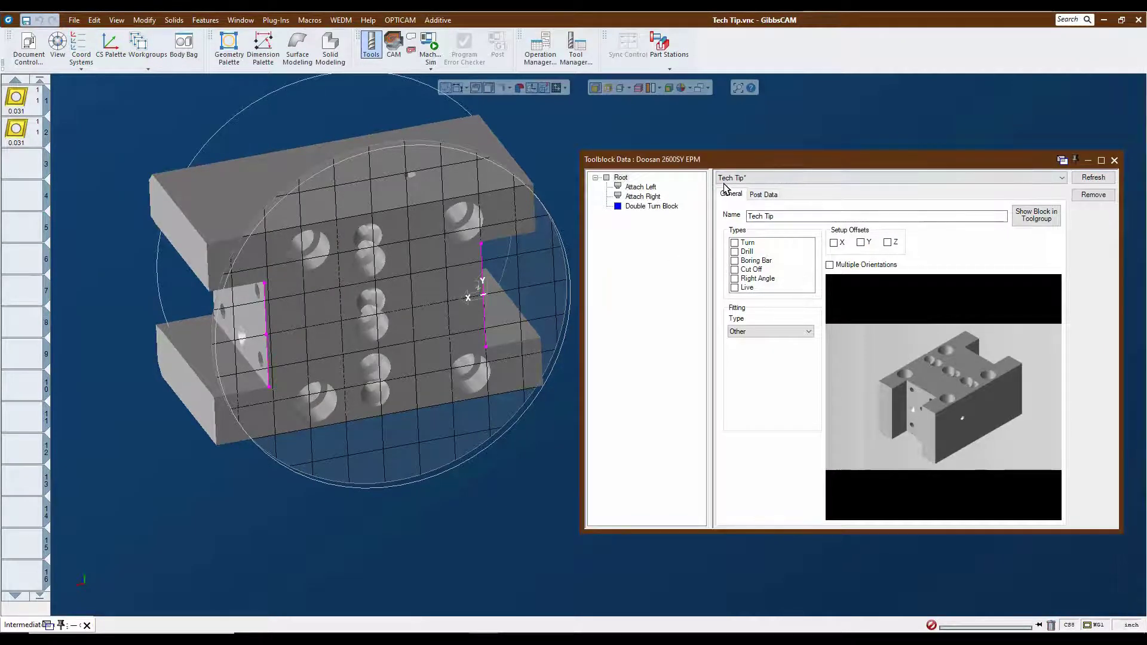
click(1114, 160)
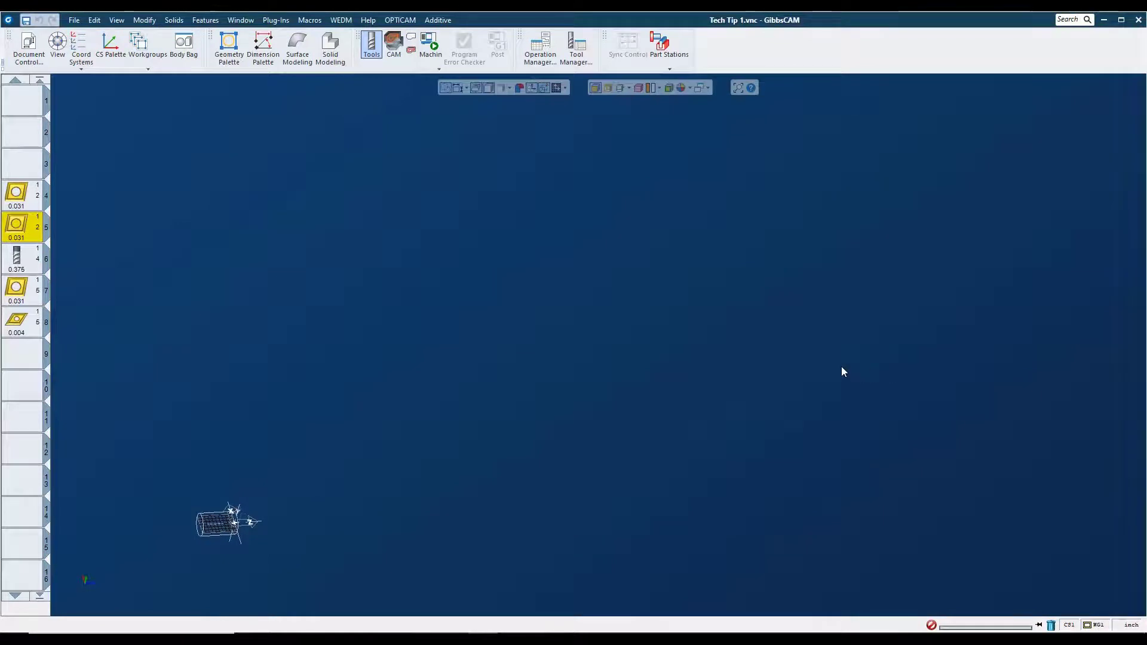
In turning tool 4's holder setup, choose the Tech Tip toolblock so it mounts on Attach Left
double_click(9, 201)
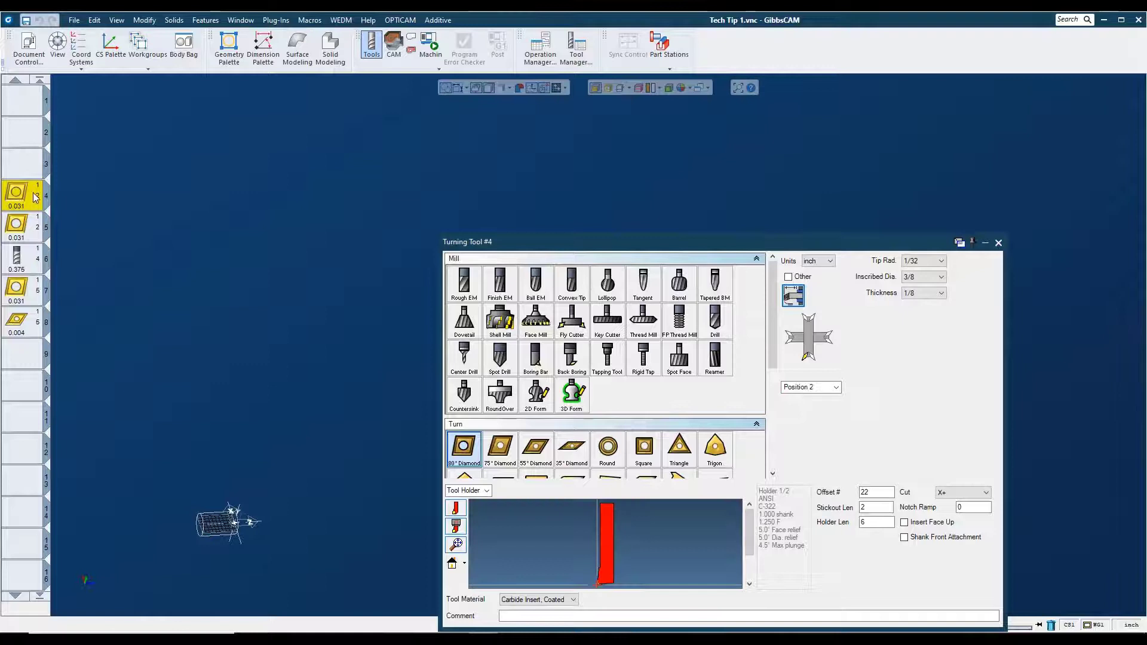
click(792, 295)
scroll(585, 493, down, 1)
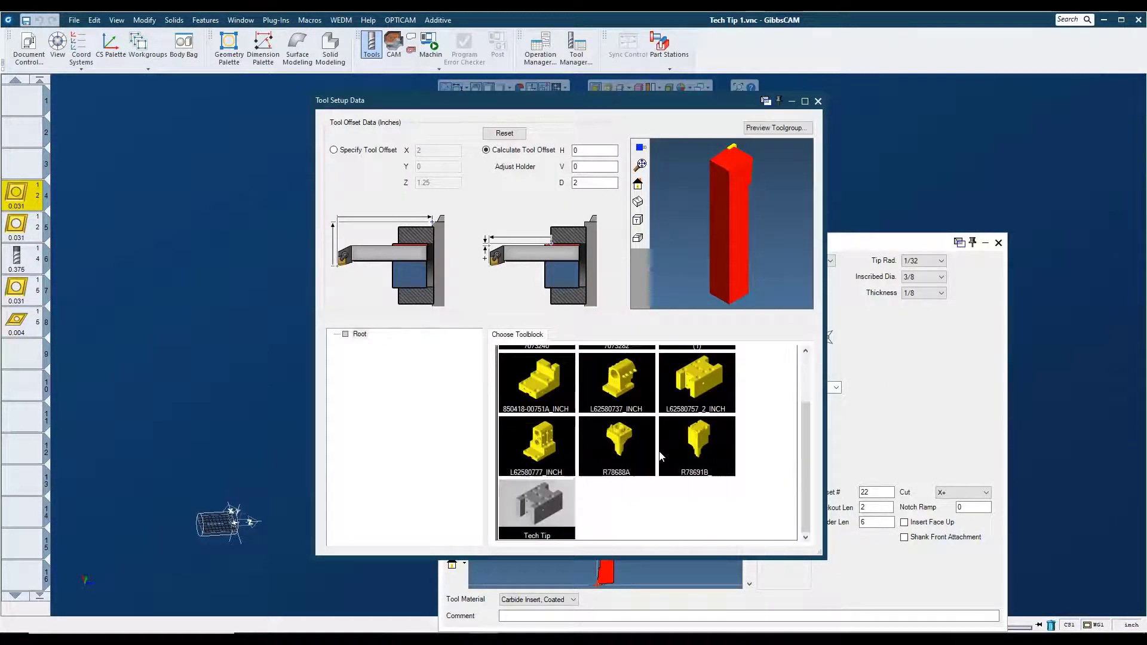
double_click(533, 522)
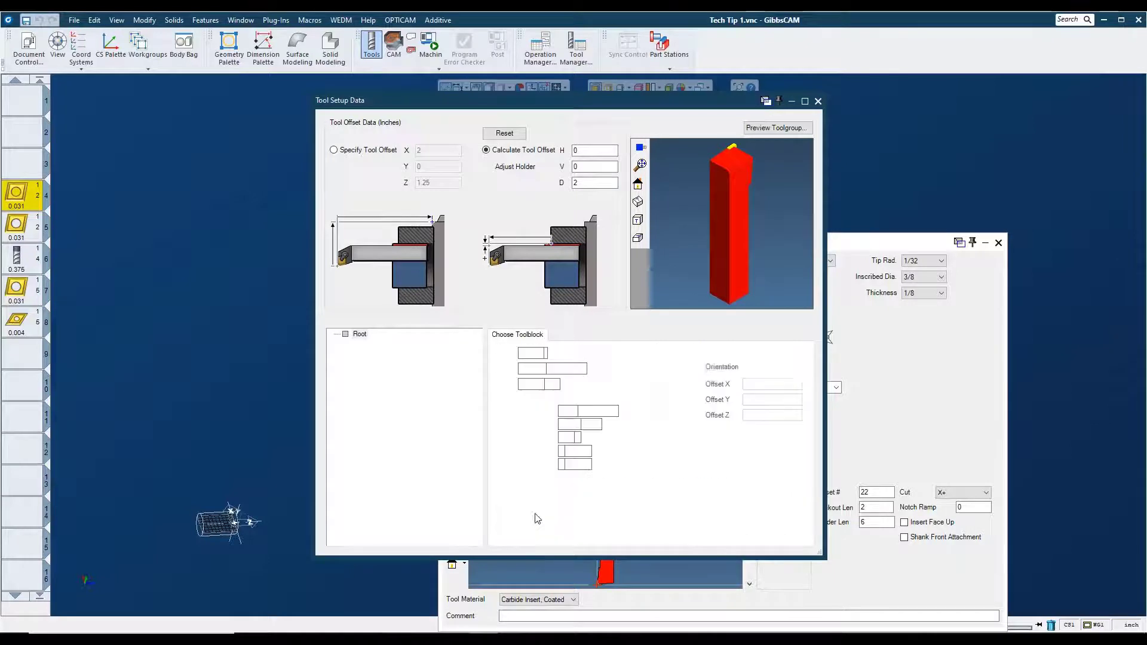
click(818, 102)
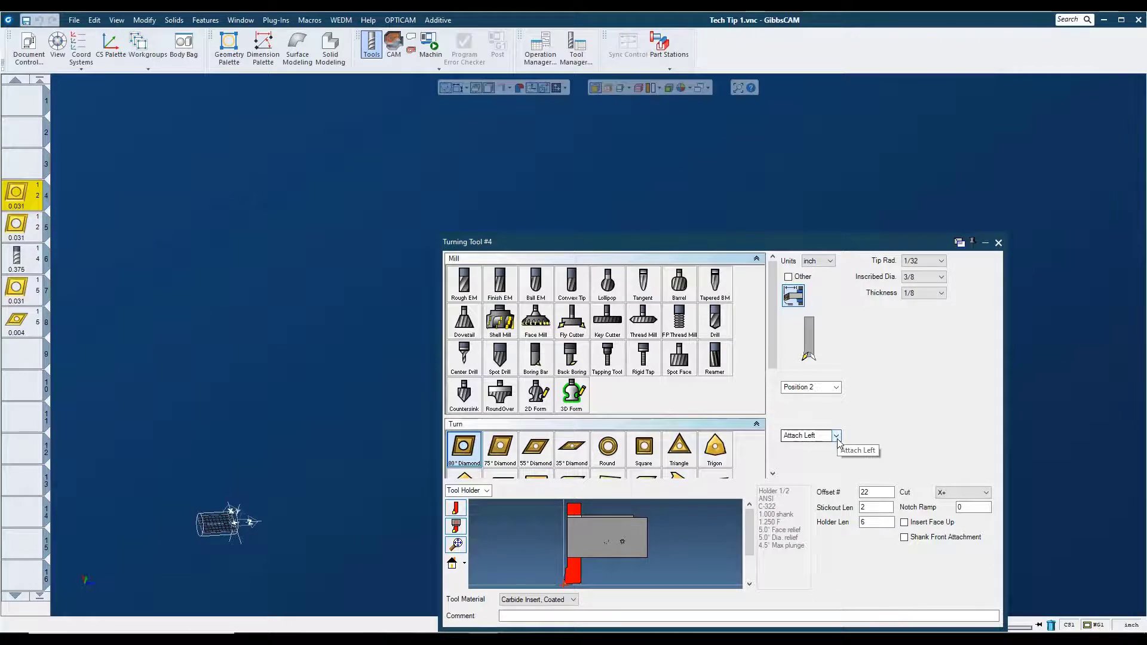
Confirm turning tool 5 uses the Tech Tip block's Attach Right receptor, then view both tools in Machine Sim
click(998, 242)
double_click(16, 239)
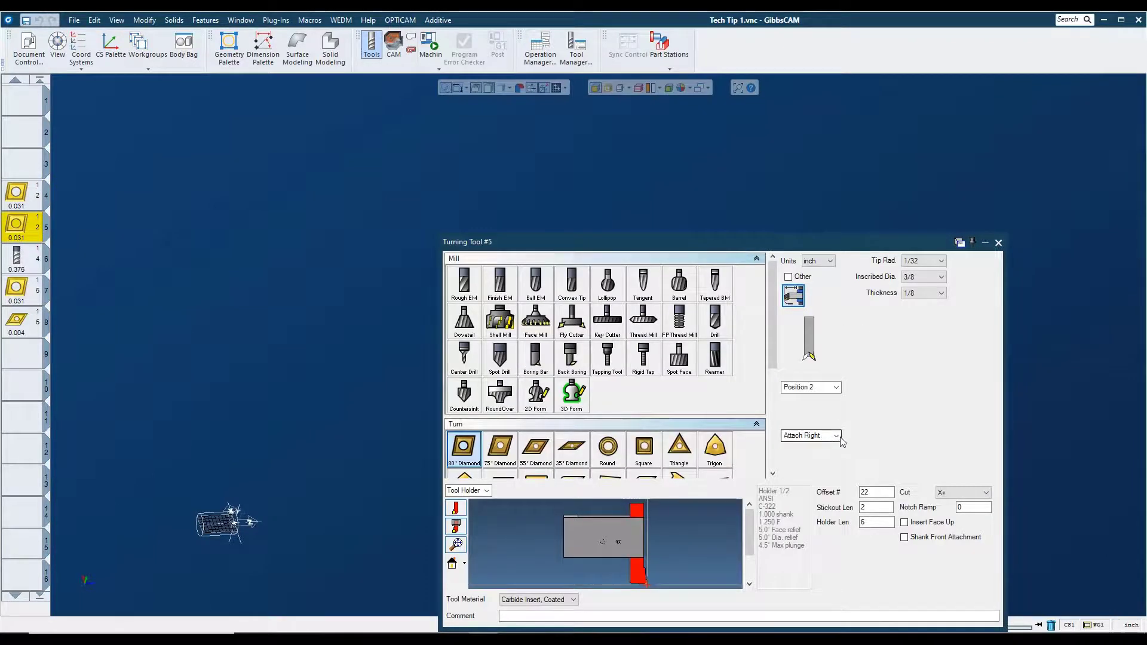
click(998, 243)
click(430, 43)
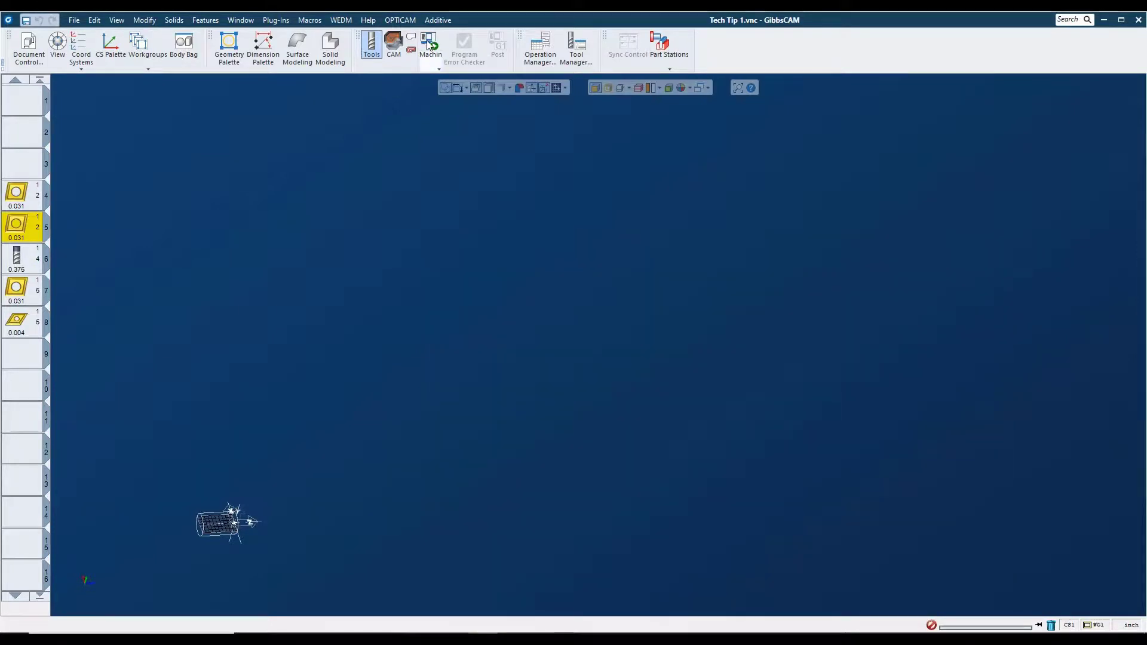